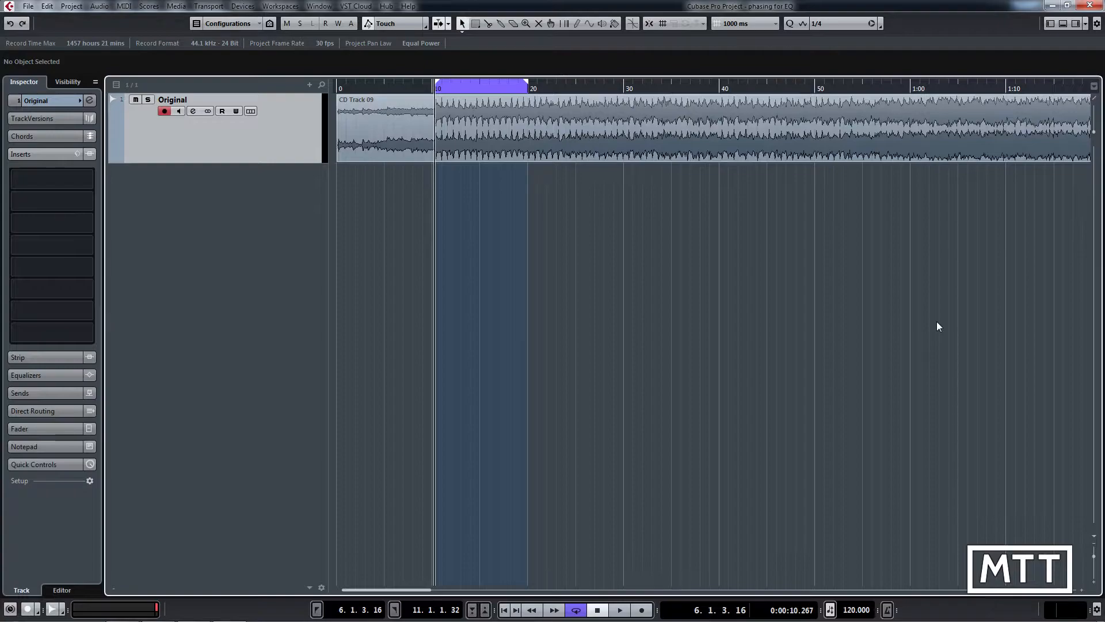
- Play the looped section of the Original track from its start and stop playback
{"action": "key", "text": "g"}
{"action": "key", "text": "g"}
{"action": "key", "text": "g"}
{"action": "key", "text": "g"}
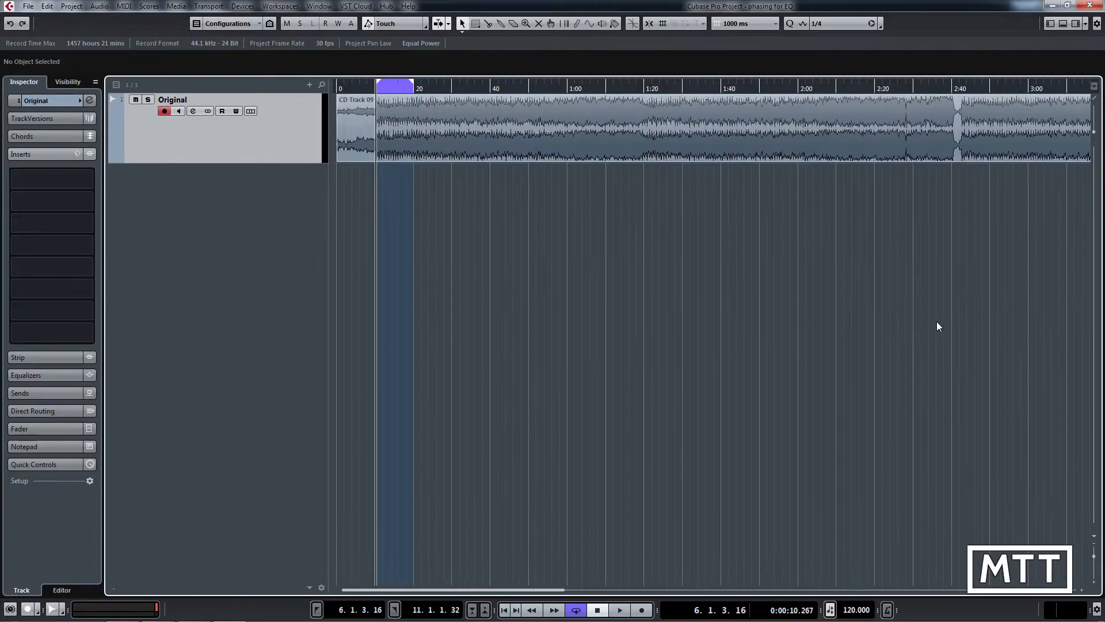
{"action": "key", "text": "h"}
{"action": "key", "text": "h"}
{"action": "key", "text": "h"}
{"action": "key", "text": "h"}
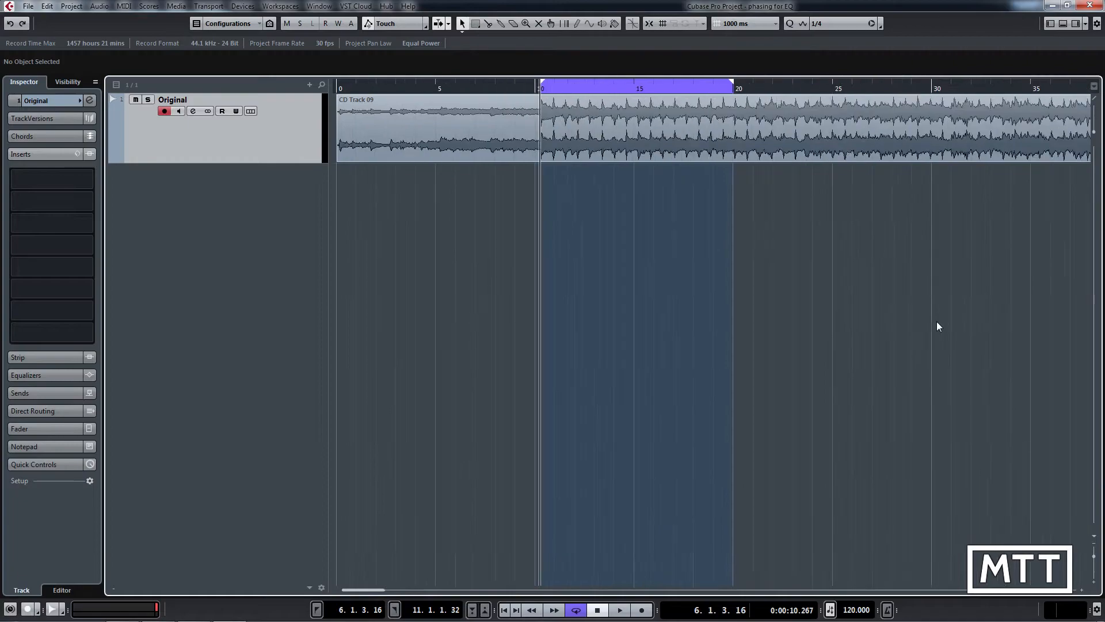
{"action": "key", "text": "h"}
{"action": "key", "text": "space"}
{"action": "key", "text": "g"}
{"action": "key", "text": "g"}
{"action": "key", "text": "g"}
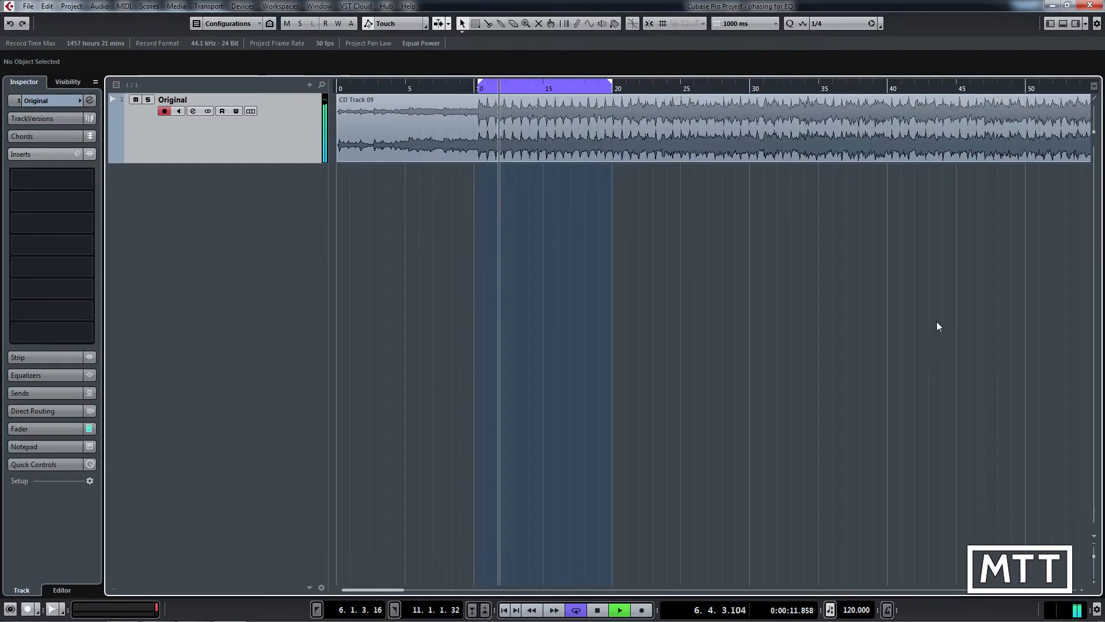
{"action": "key", "text": "g"}
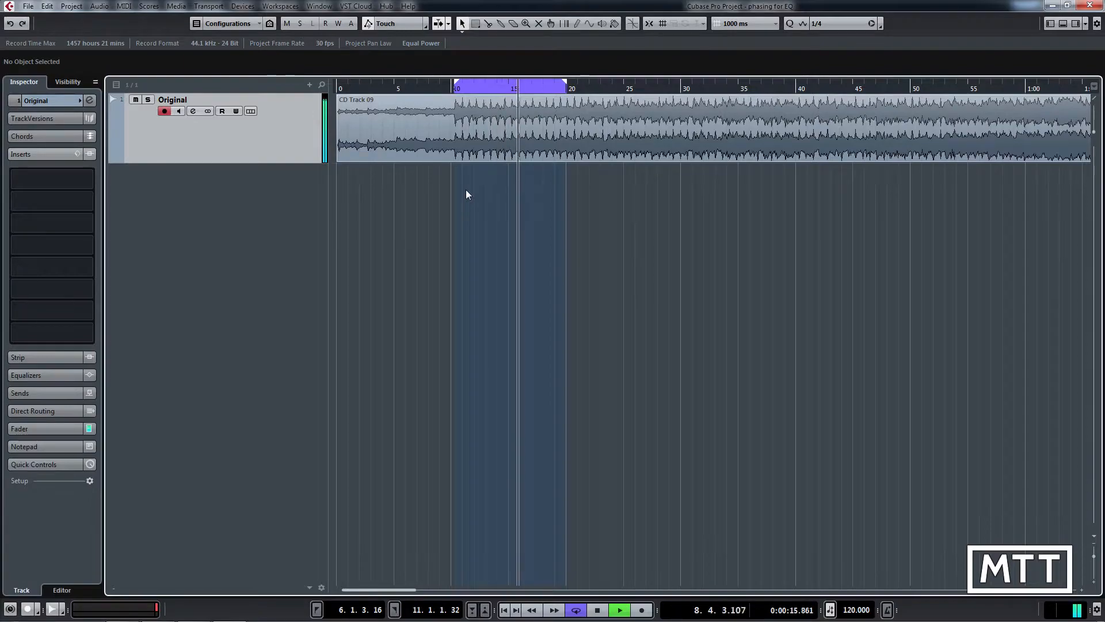
{"action": "key", "text": "space"}
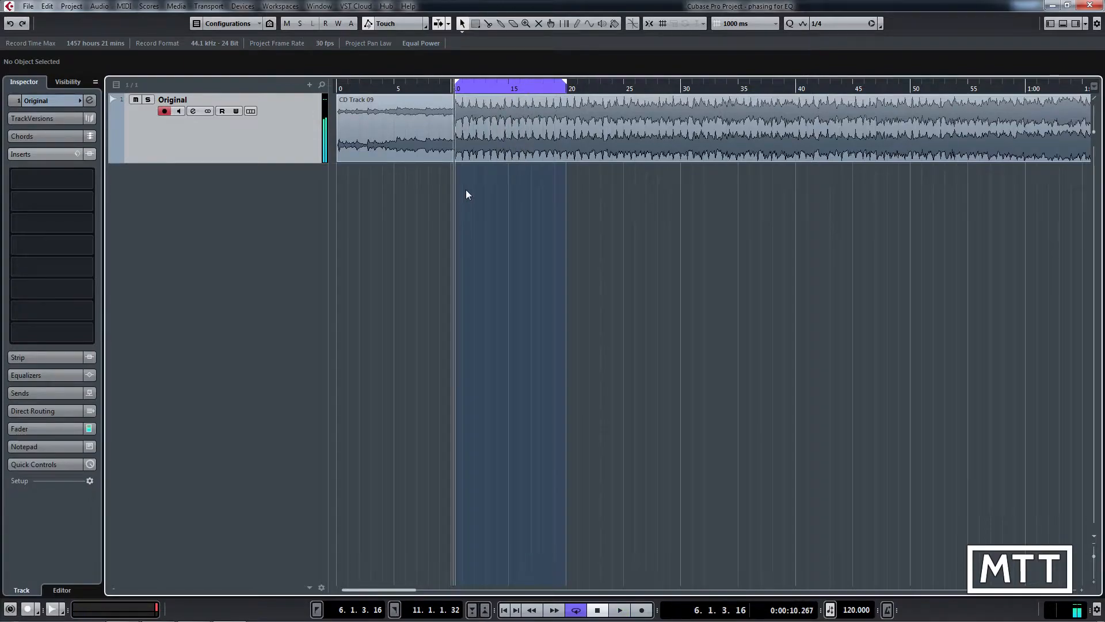
- Enlarge the Original track's height to examine its waveform closely at the start of the loop
{"action": "key", "text": "h"}
{"action": "key", "text": "h"}
{"action": "key", "text": "h"}
{"action": "key", "text": "h"}
{"action": "key", "text": "h"}
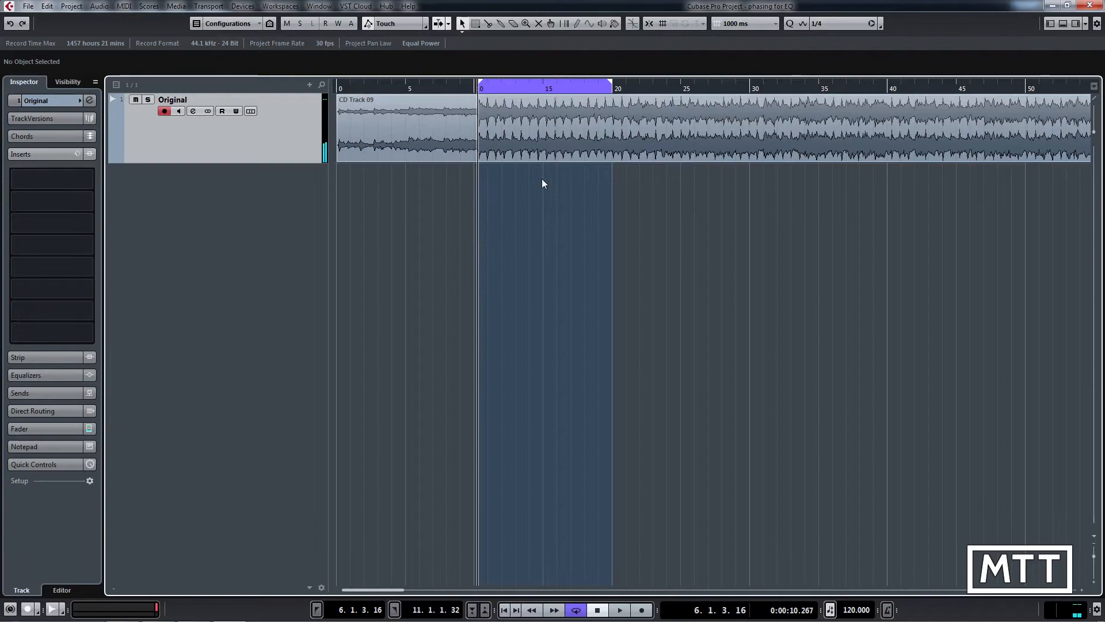
{"action": "key", "text": "h"}
{"action": "key", "text": "h"}
{"action": "key", "text": "h"}
{"action": "key", "text": "h"}
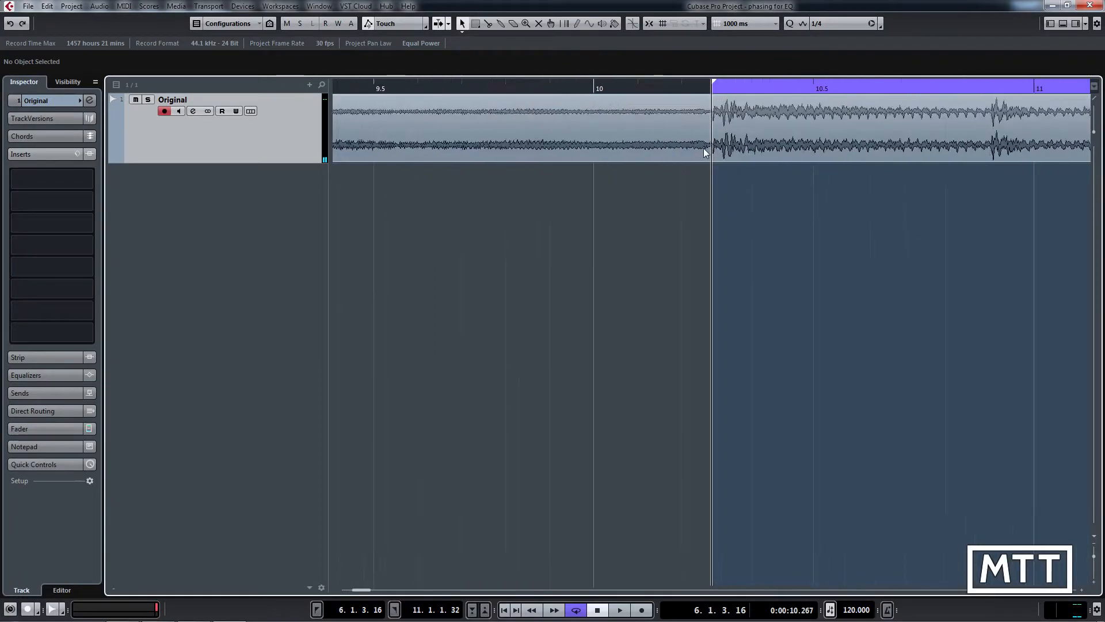
{"action": "key", "text": "h"}
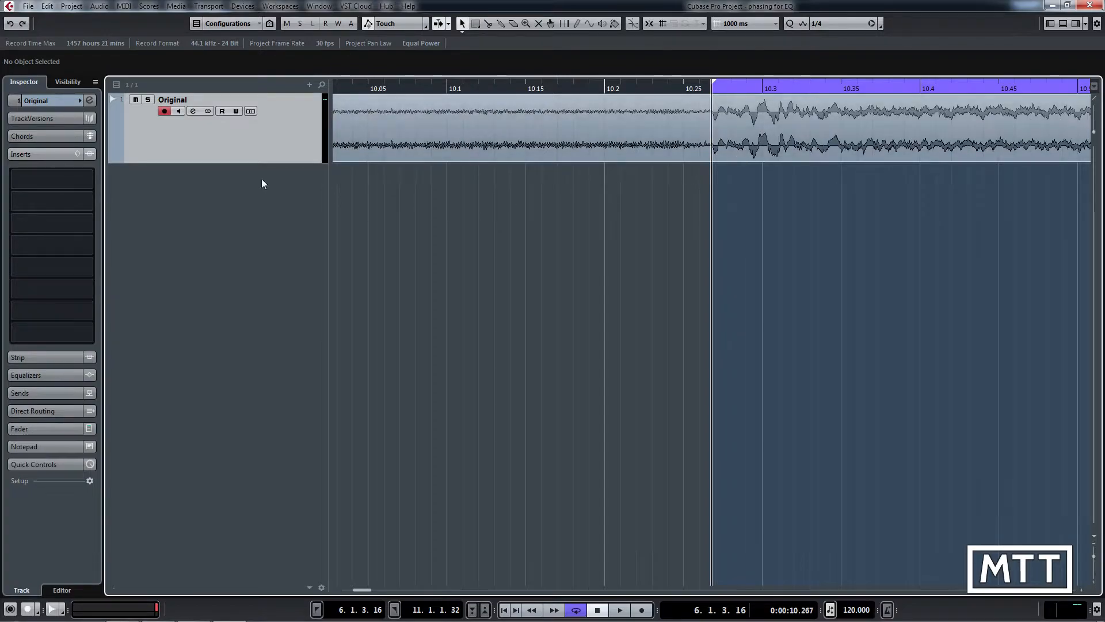
{"action": "left_click_drag", "start_coordinate": [267, 163], "coordinate": [257, 251]}
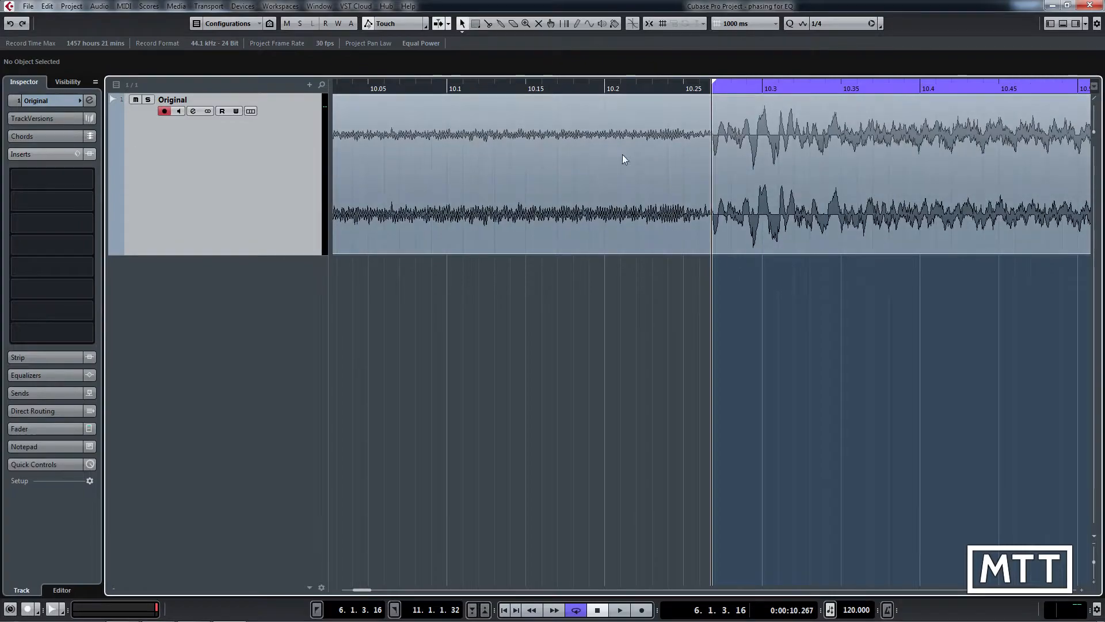
- Duplicate the Original track together with its audio and rename the copy as Phased
{"action": "right_click", "coordinate": [257, 204]}
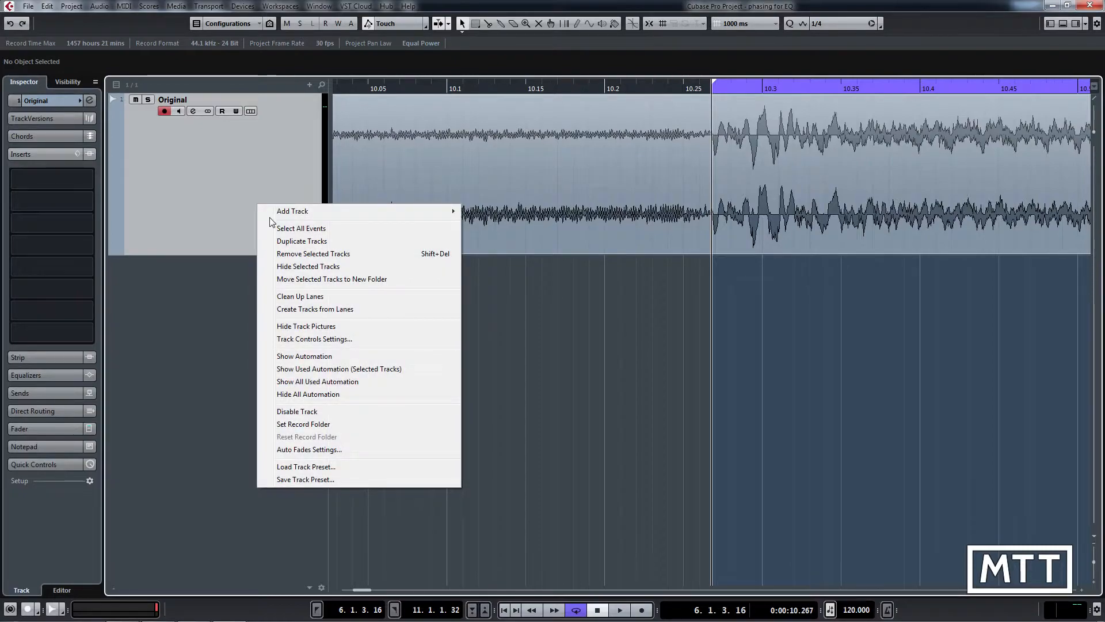
{"action": "left_click", "coordinate": [297, 243]}
{"action": "double_click", "coordinate": [179, 263]}
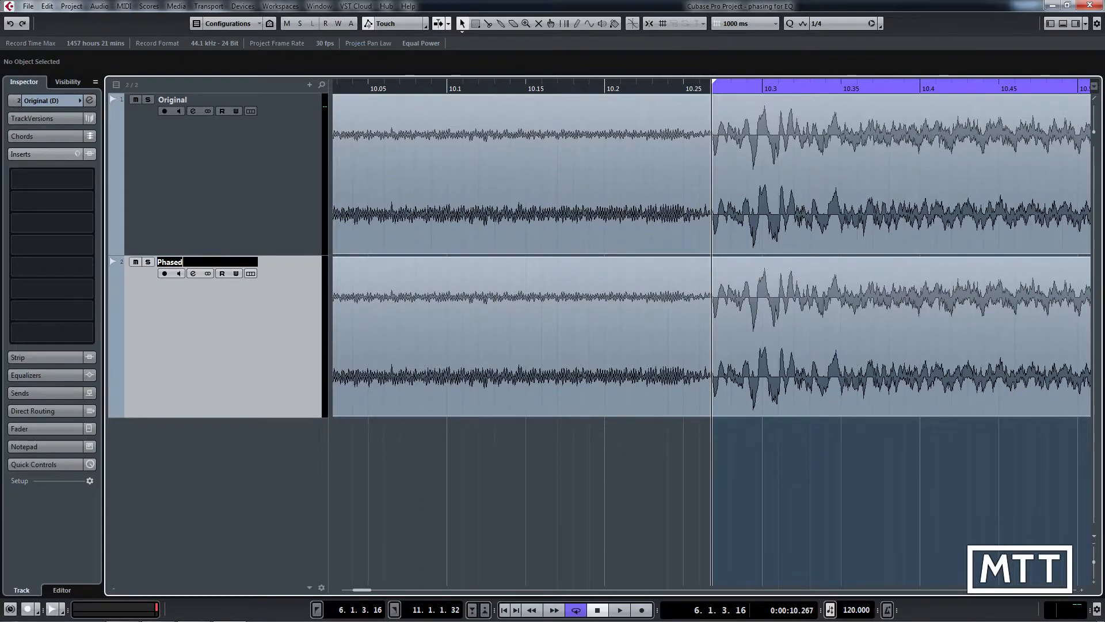
{"action": "type", "text": "Phased"}
{"action": "key", "text": "Return"}
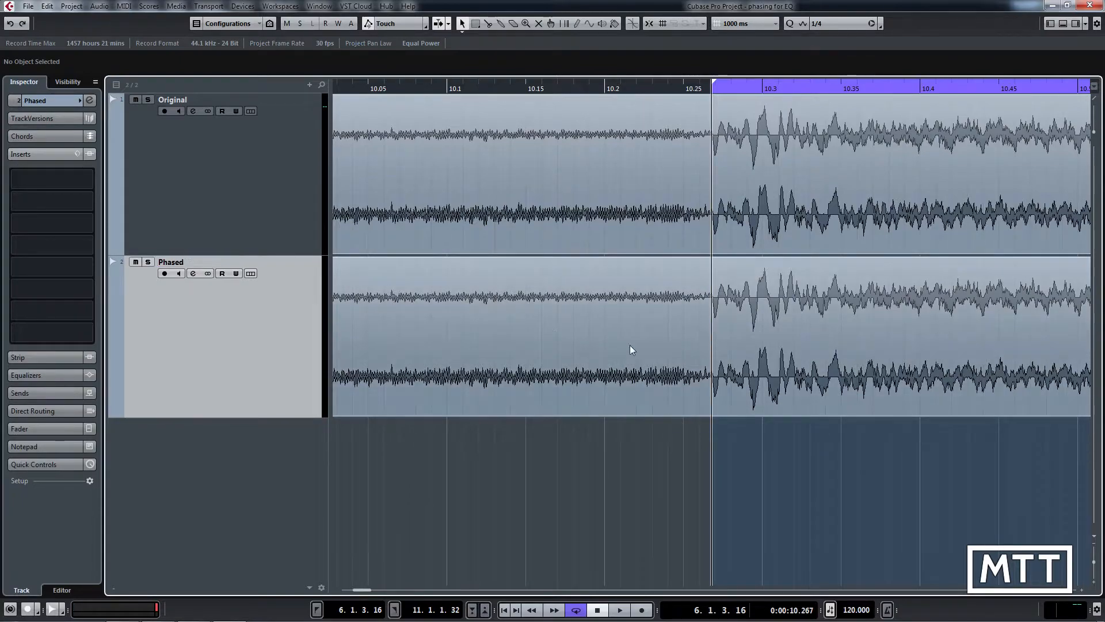
- Apply Phase Reverse on all channels to the Phased track's audio event, processing it as a new version
{"action": "left_click", "coordinate": [645, 329]}
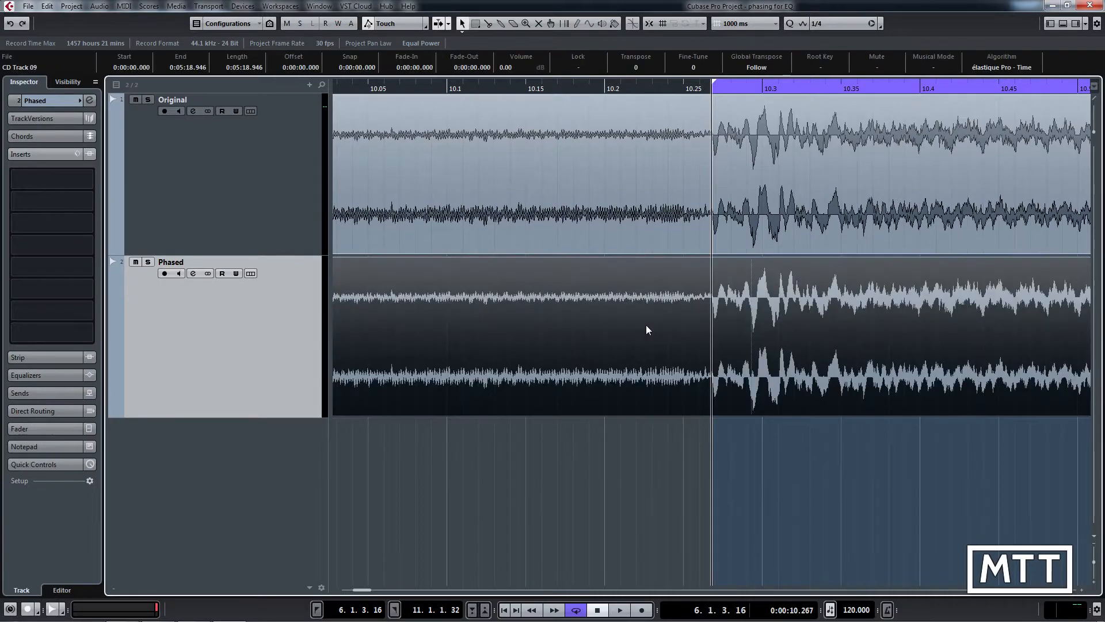
{"action": "right_click", "coordinate": [646, 324]}
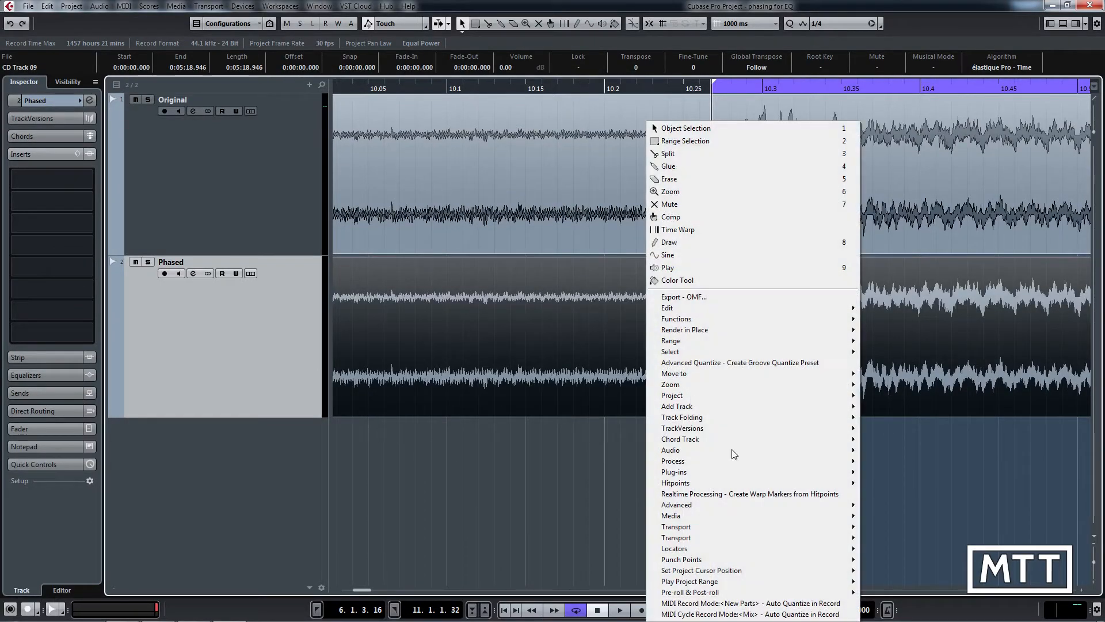
{"action": "mouse_move", "coordinate": [752, 462]}
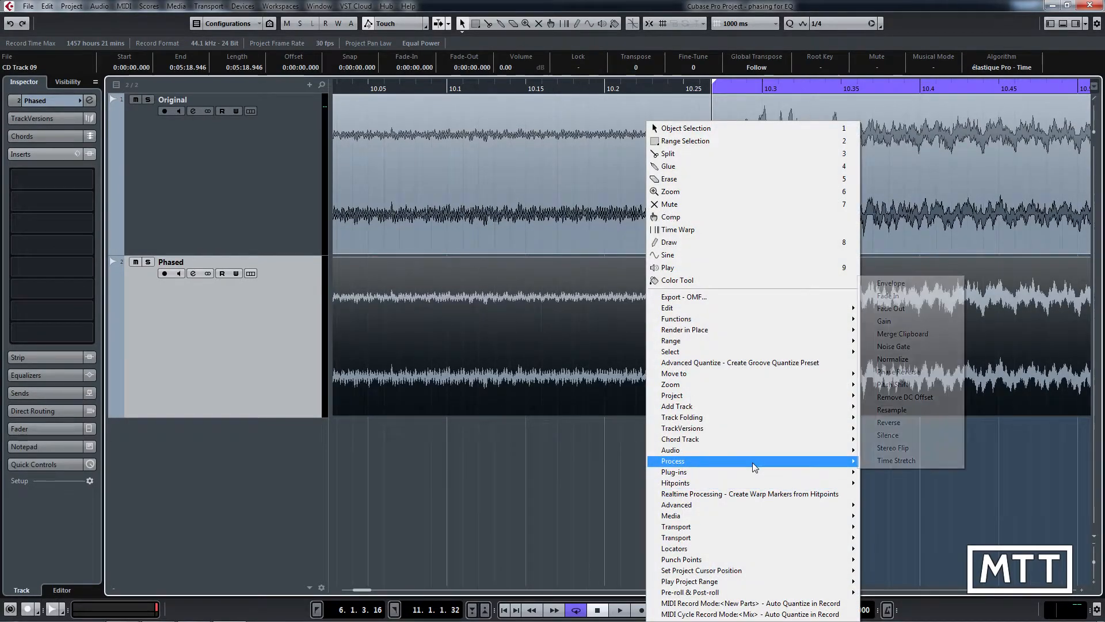
{"action": "left_click", "coordinate": [916, 373]}
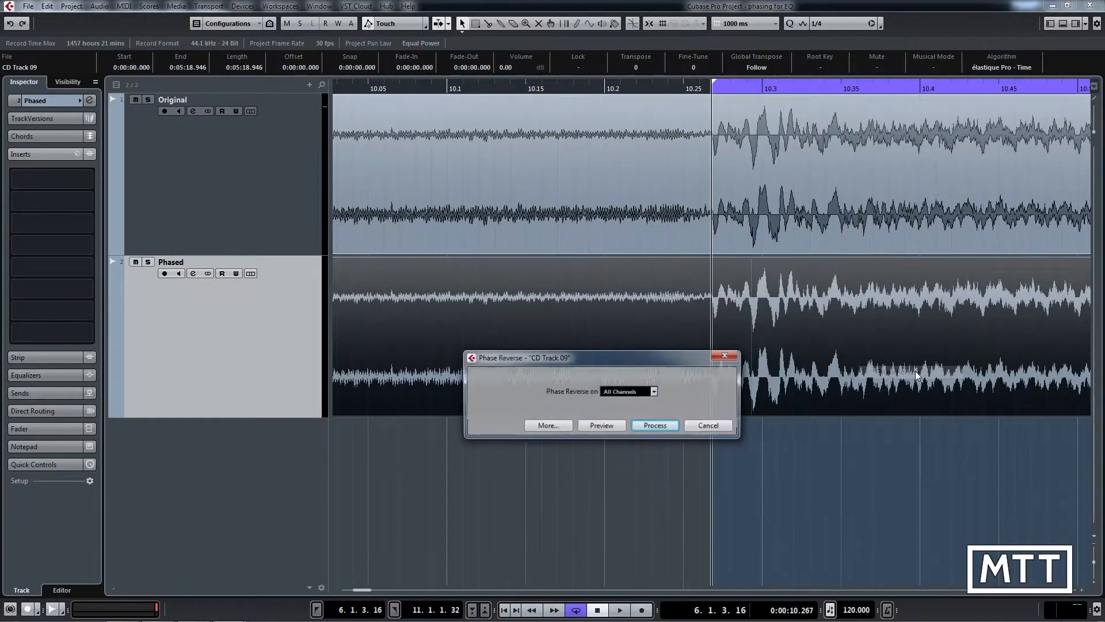
{"action": "left_click", "coordinate": [656, 426]}
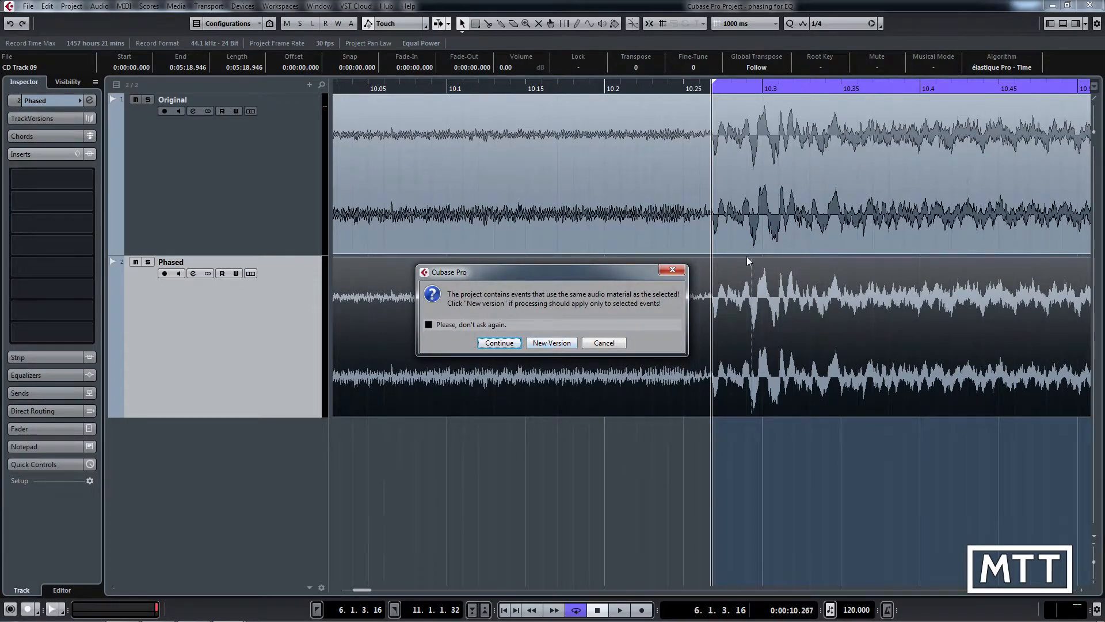
{"action": "left_click", "coordinate": [539, 343]}
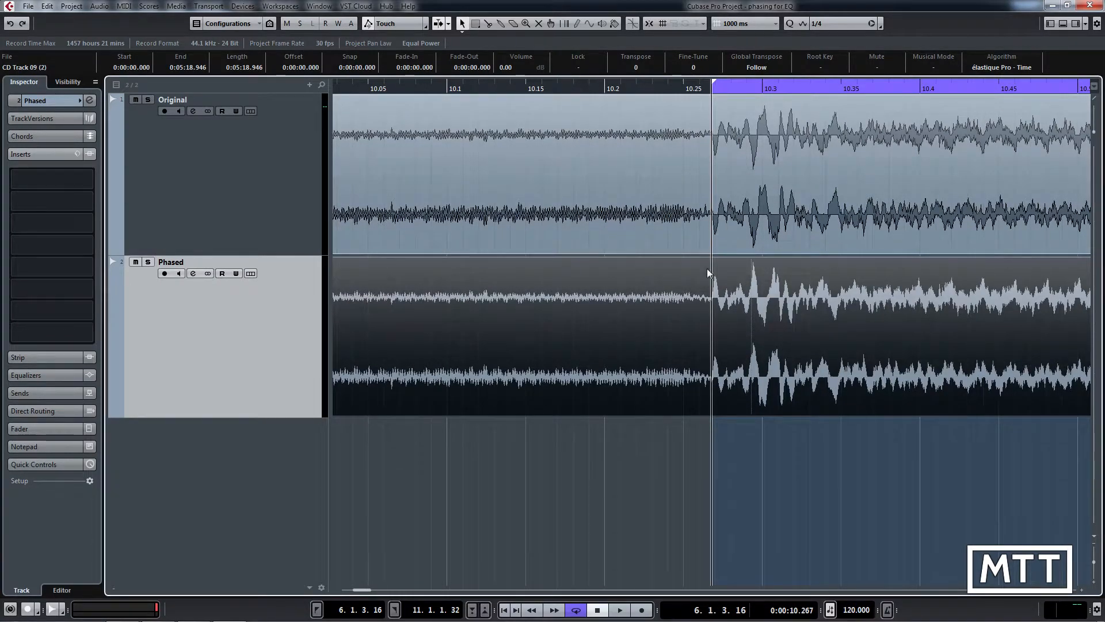
- Play the looped section with the Original and Phased tracks sounding together
{"action": "key", "text": "g"}
{"action": "key", "text": "g"}
{"action": "key", "text": "g"}
{"action": "key", "text": "g"}
{"action": "key", "text": "g"}
{"action": "key", "text": "g"}
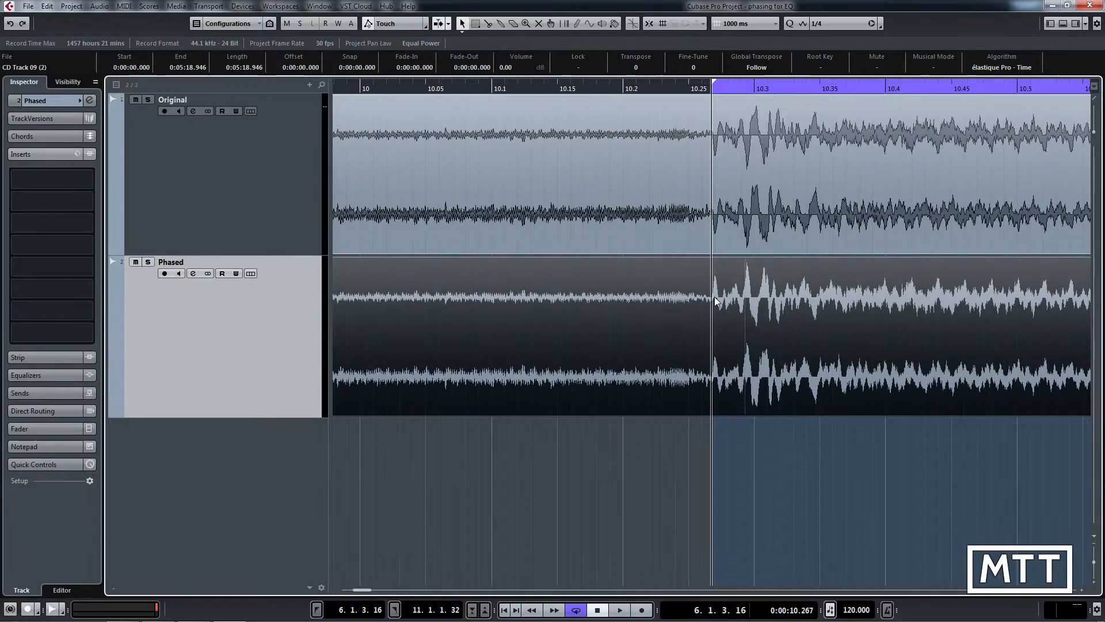
{"action": "key", "text": "g"}
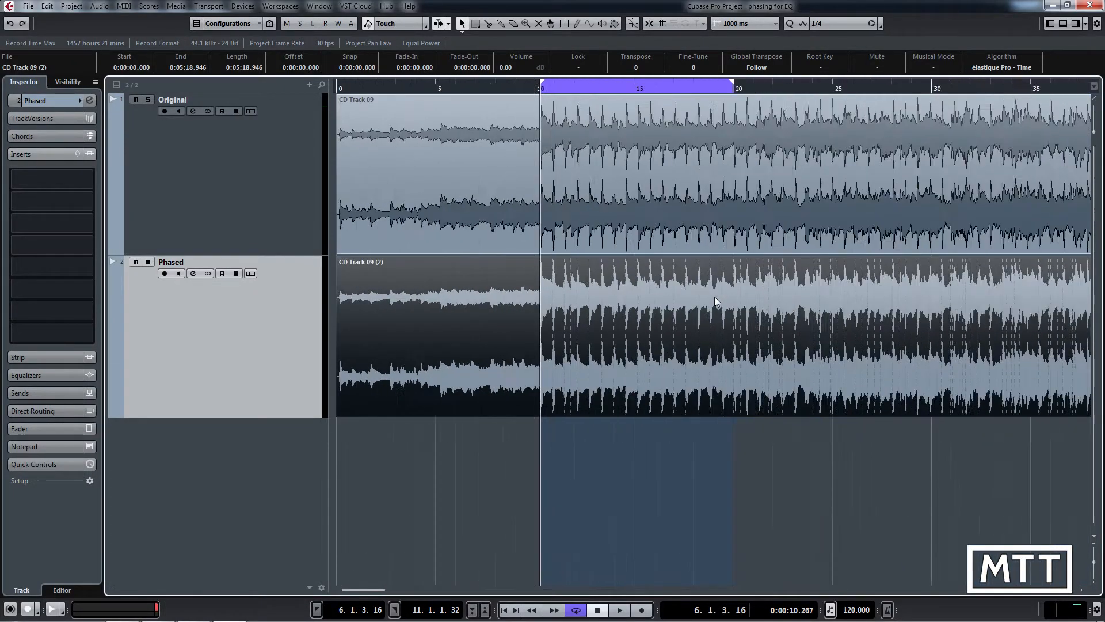
{"action": "key", "text": "space"}
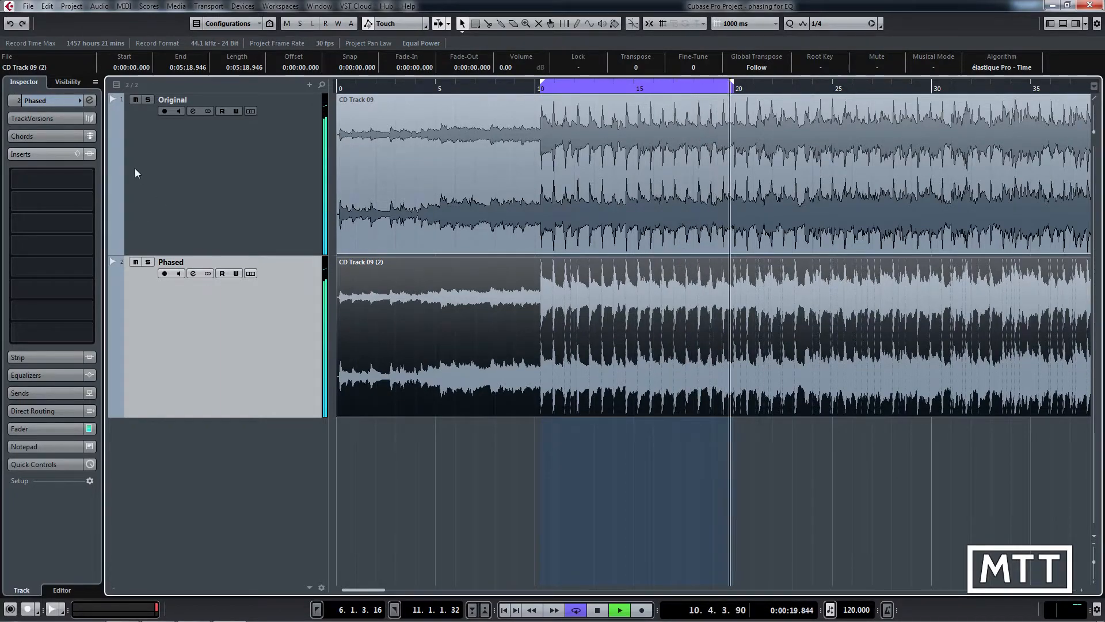
- Mute and unmute the Original track and then the Phased track during playback to compare them, and stop playback
{"action": "left_click", "coordinate": [136, 100]}
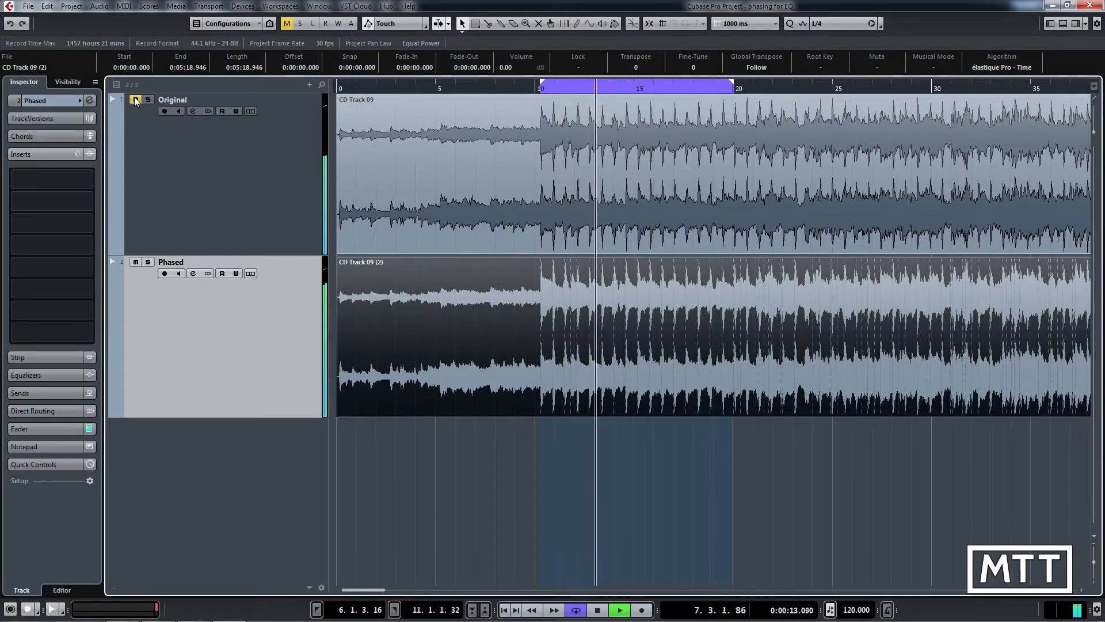
{"action": "left_click", "coordinate": [136, 100]}
{"action": "left_click", "coordinate": [136, 262]}
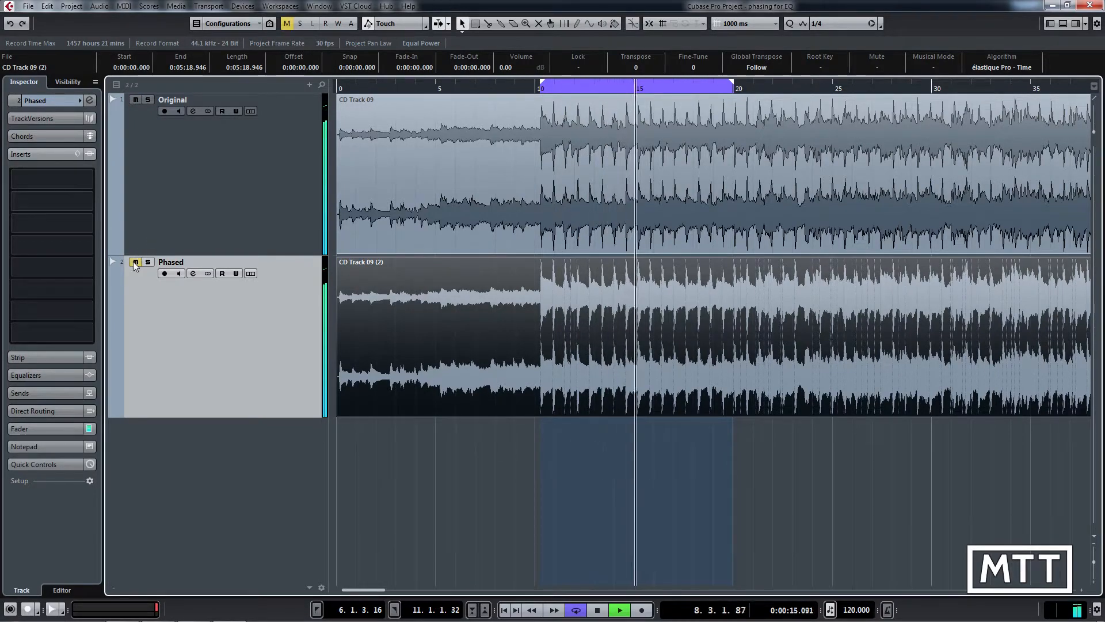
{"action": "left_click", "coordinate": [135, 262]}
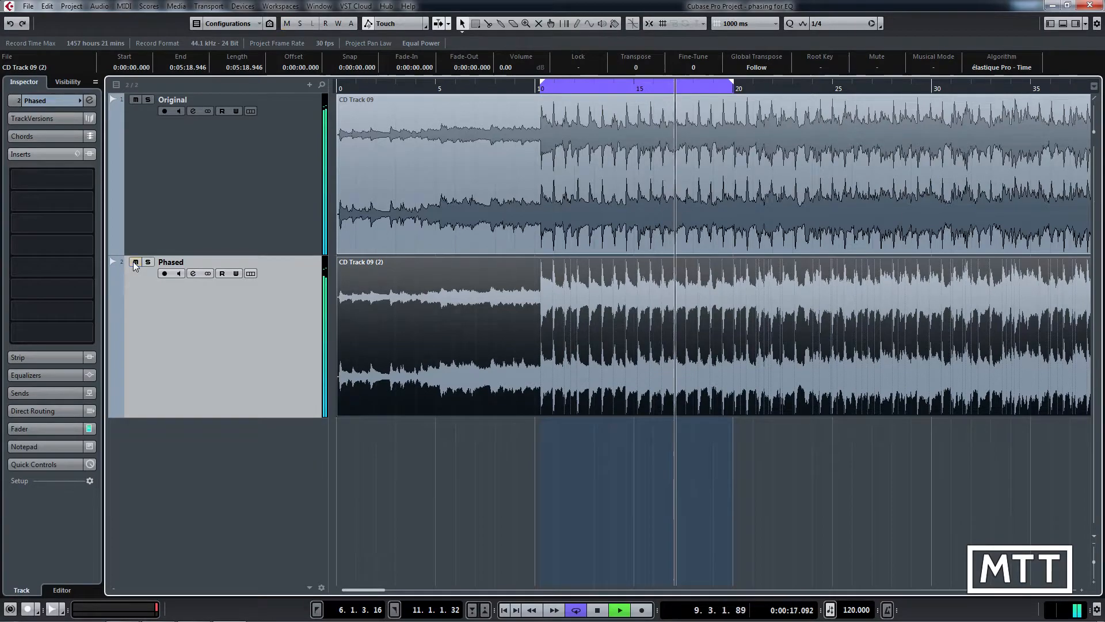
{"action": "key", "text": "space"}
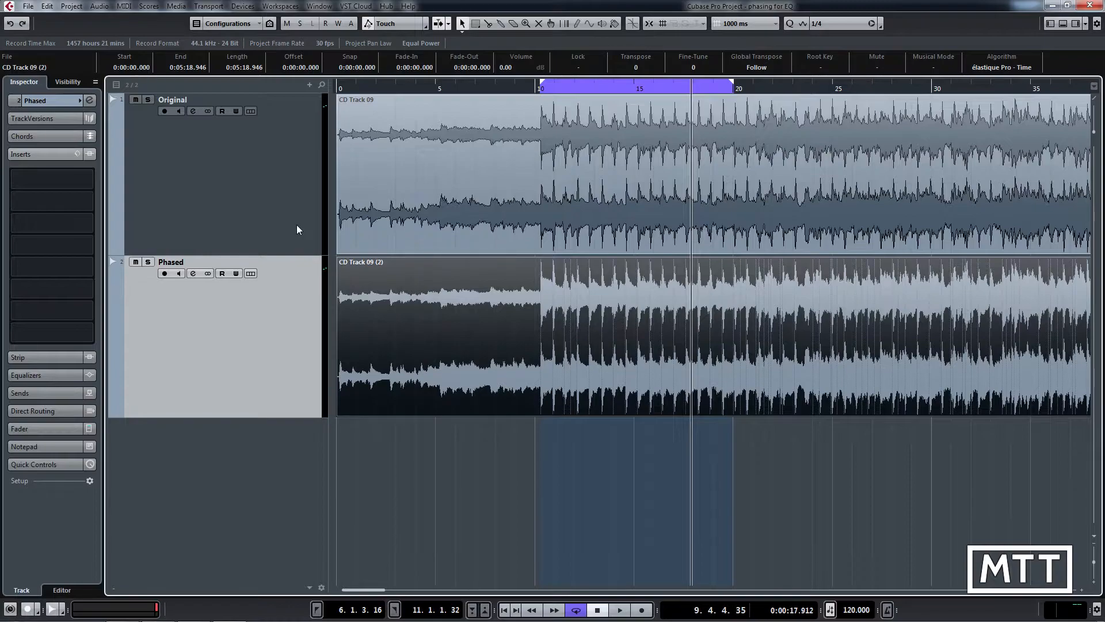
- Replay both unmuted tracks from the start of the loop and stop playback
{"action": "key", "text": "KP_1"}
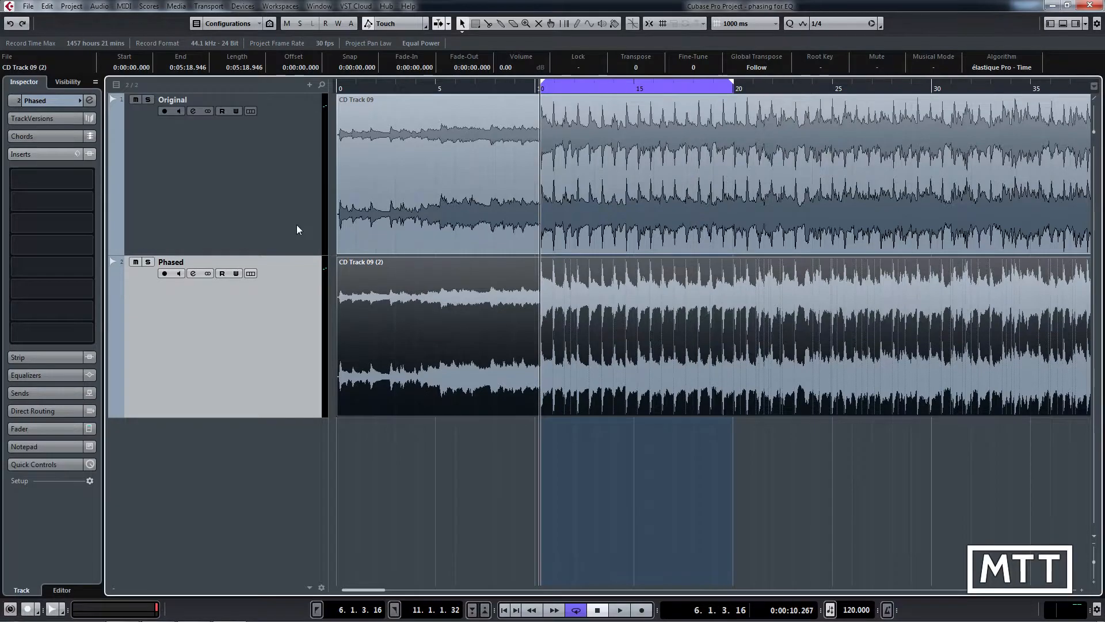
{"action": "key", "text": "h"}
{"action": "key", "text": "h"}
{"action": "key", "text": "g"}
{"action": "key", "text": "space"}
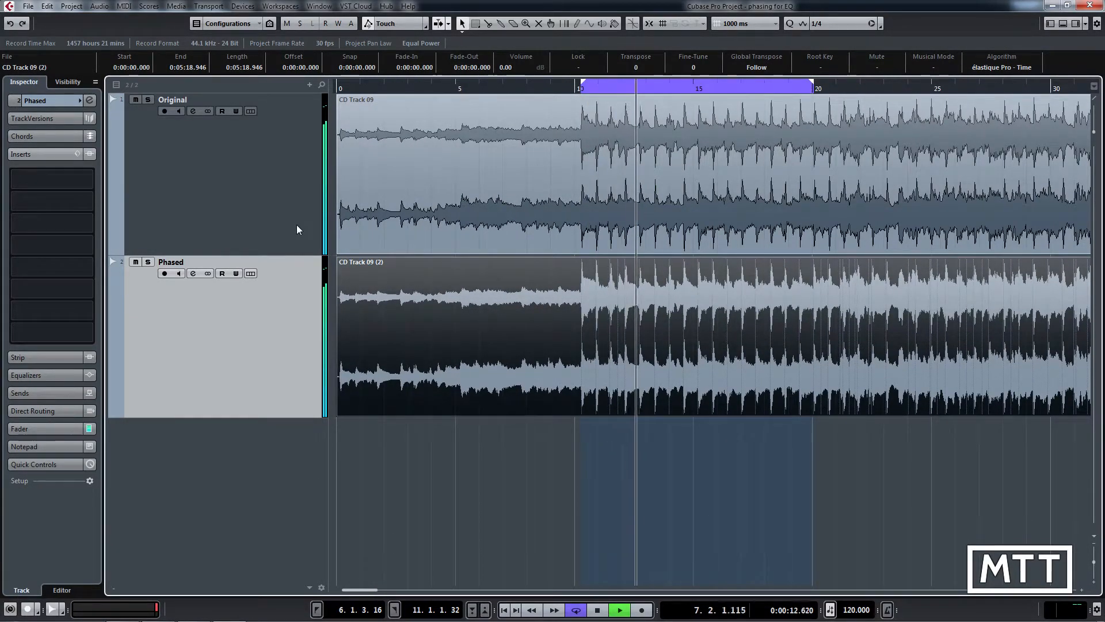
{"action": "key", "text": "space"}
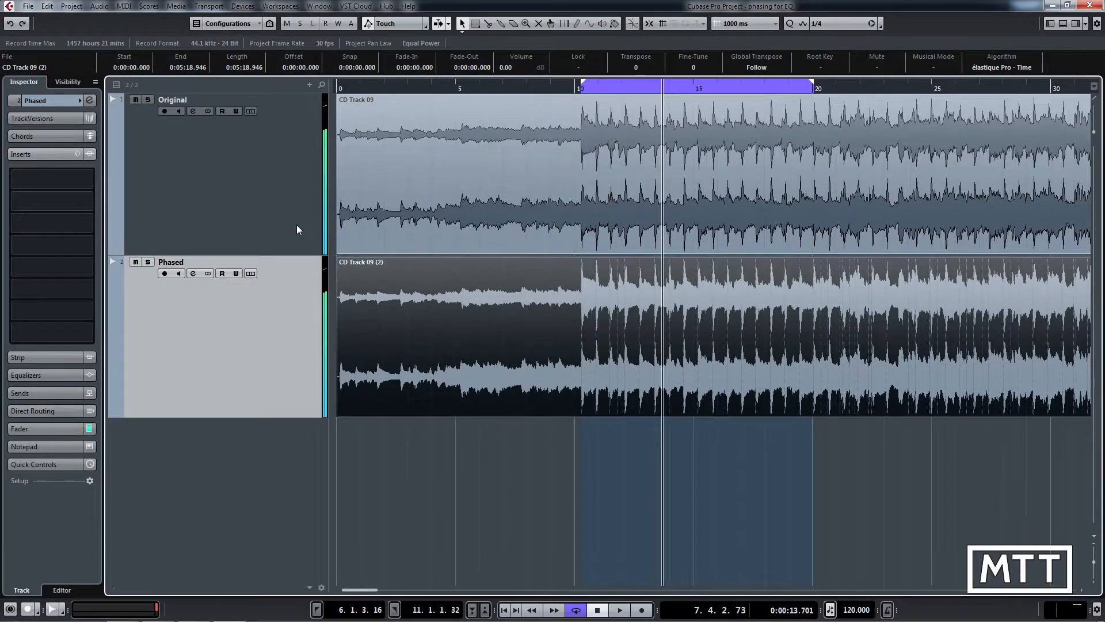
- Audition the loop with only the Phased track muted and again with only the Original track muted
{"action": "left_click", "coordinate": [136, 262]}
{"action": "key", "text": "space"}
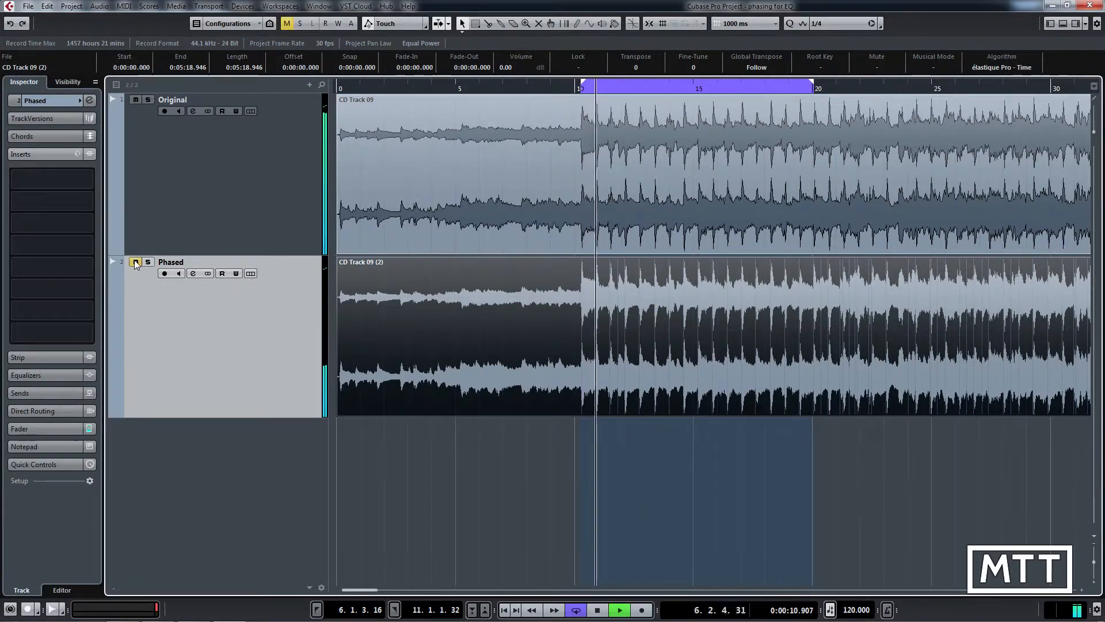
{"action": "left_click", "coordinate": [135, 262]}
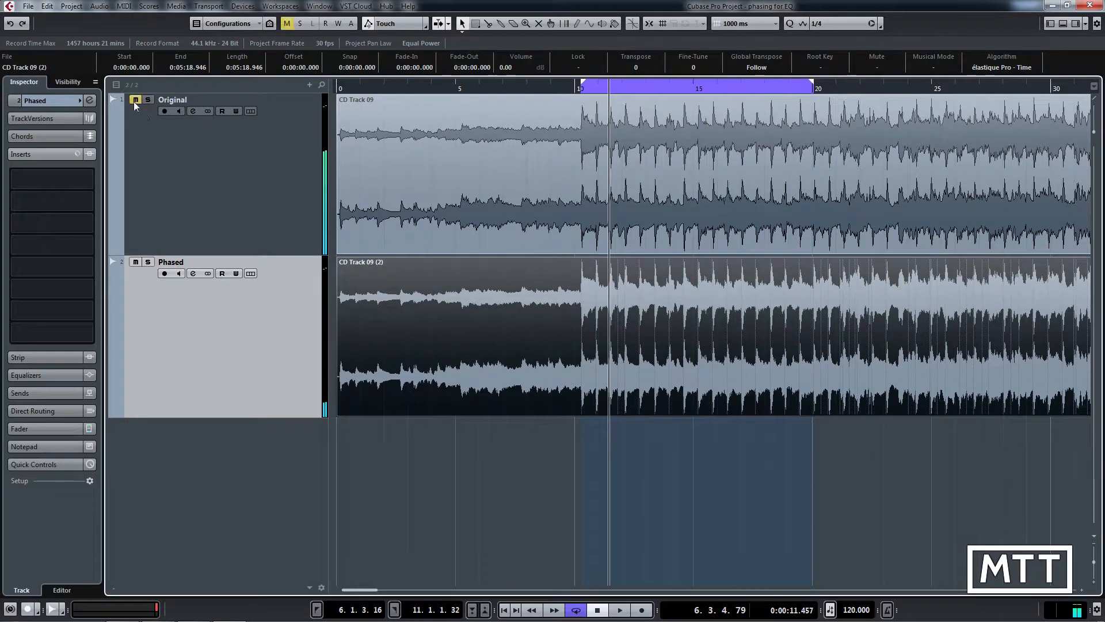
{"action": "key", "text": "space"}
{"action": "key", "text": "space"}
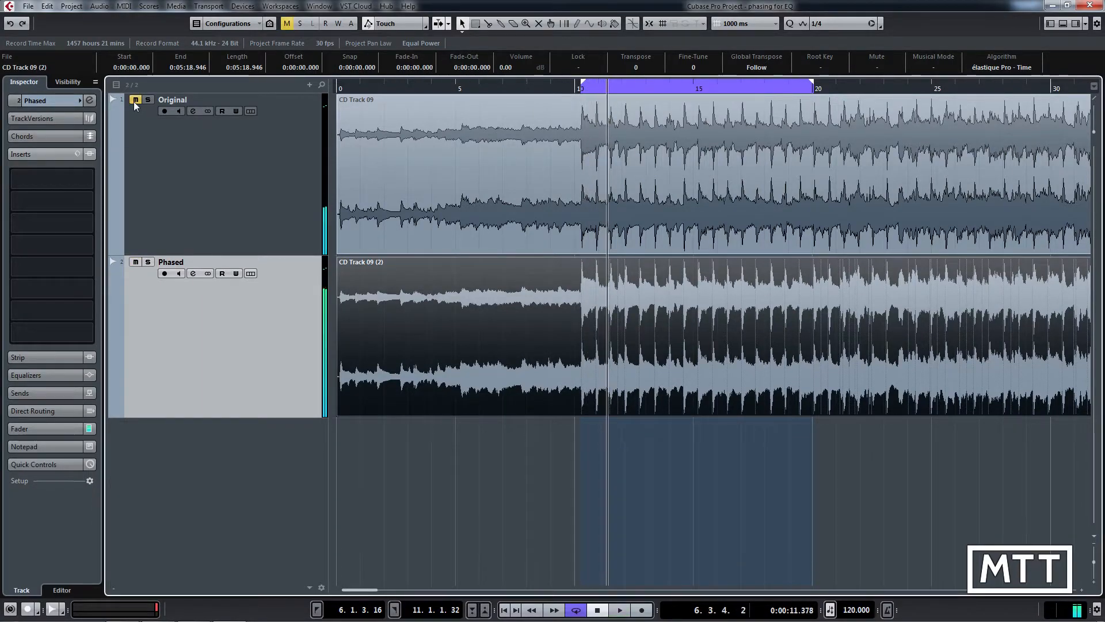
- Select the Original track, open its channel settings and reposition that window over the project
{"action": "left_click", "coordinate": [188, 152]}
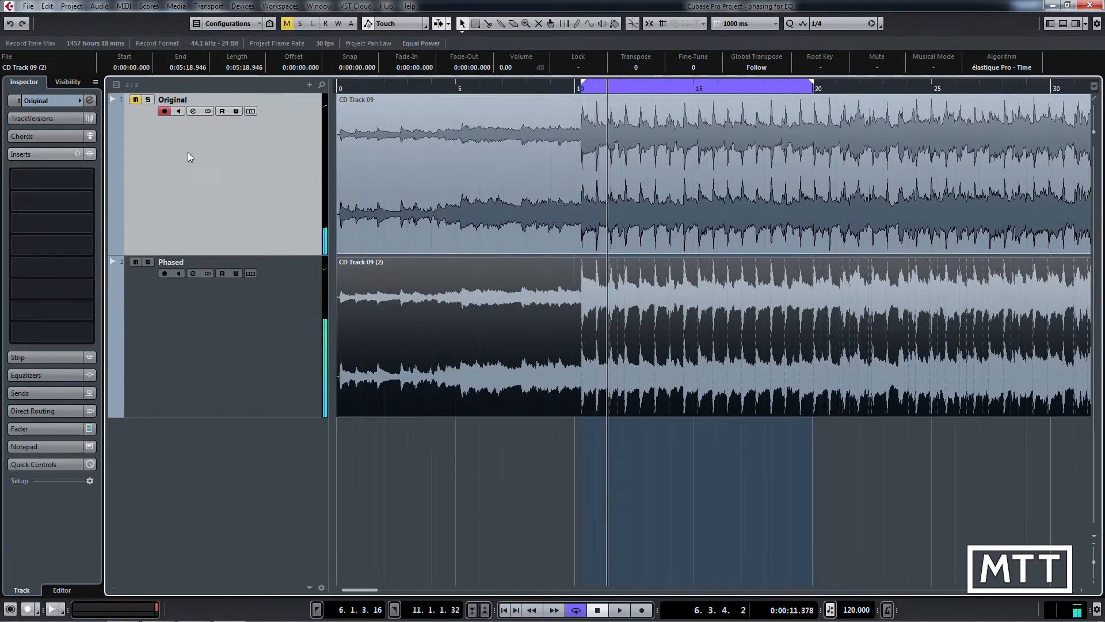
{"action": "left_click", "coordinate": [194, 111]}
{"action": "left_click_drag", "start_coordinate": [573, 262], "coordinate": [615, 182]}
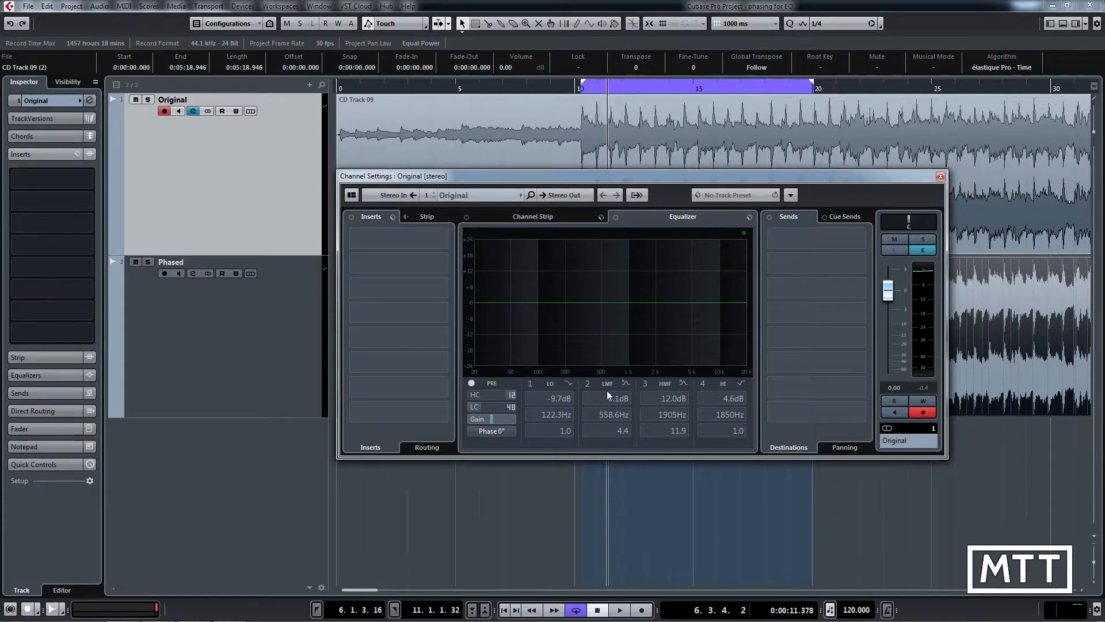
- Return the playhead to the loop start and set the Original channel's EQ band 3 gain to 0 dB
{"action": "key", "text": "KP_1"}
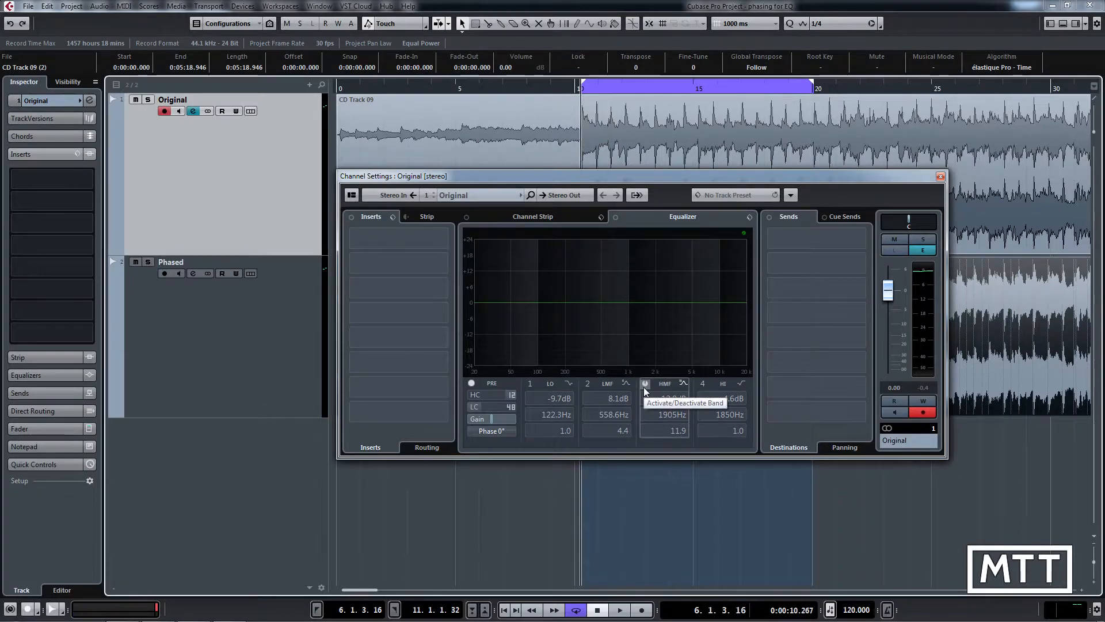
{"action": "left_click", "coordinate": [671, 403]}
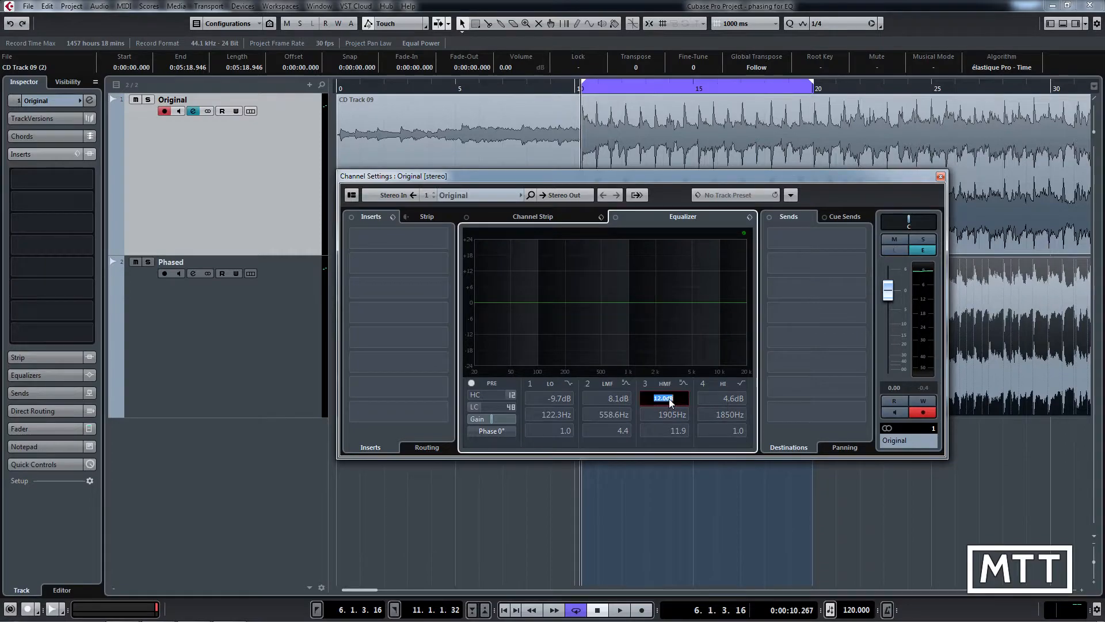
{"action": "key", "text": "Return"}
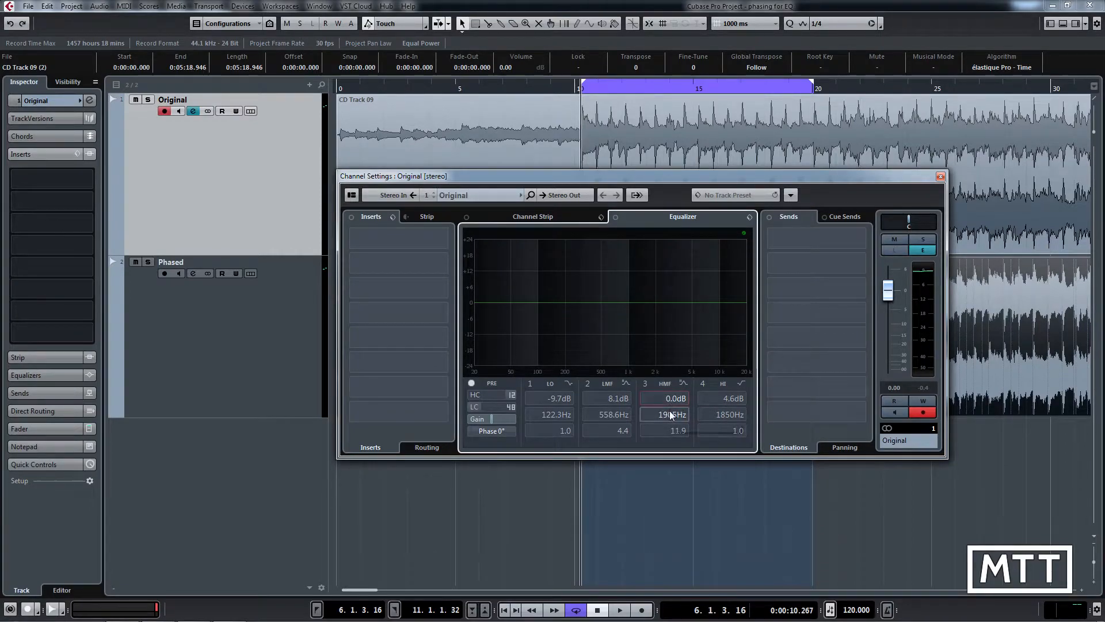
- Play the loop with EQ band 3 activated, raising its gain to 8.5 dB and lowering its frequency to 519.3 Hz
{"action": "key", "text": "space"}
{"action": "left_click", "coordinate": [645, 383]}
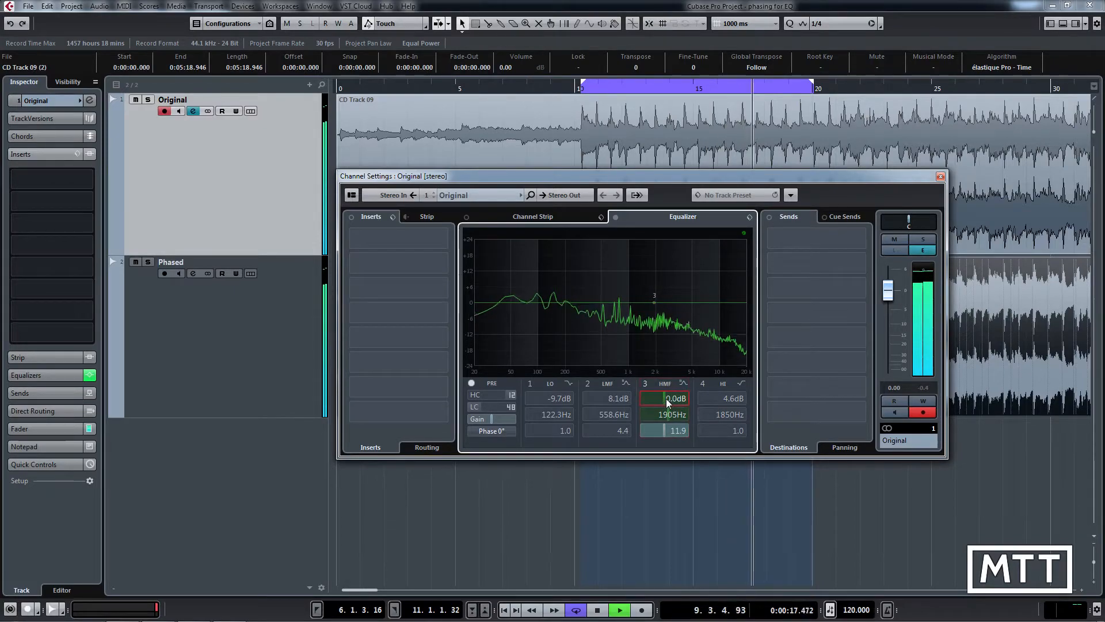
{"action": "left_click_drag", "start_coordinate": [668, 403], "coordinate": [678, 404]}
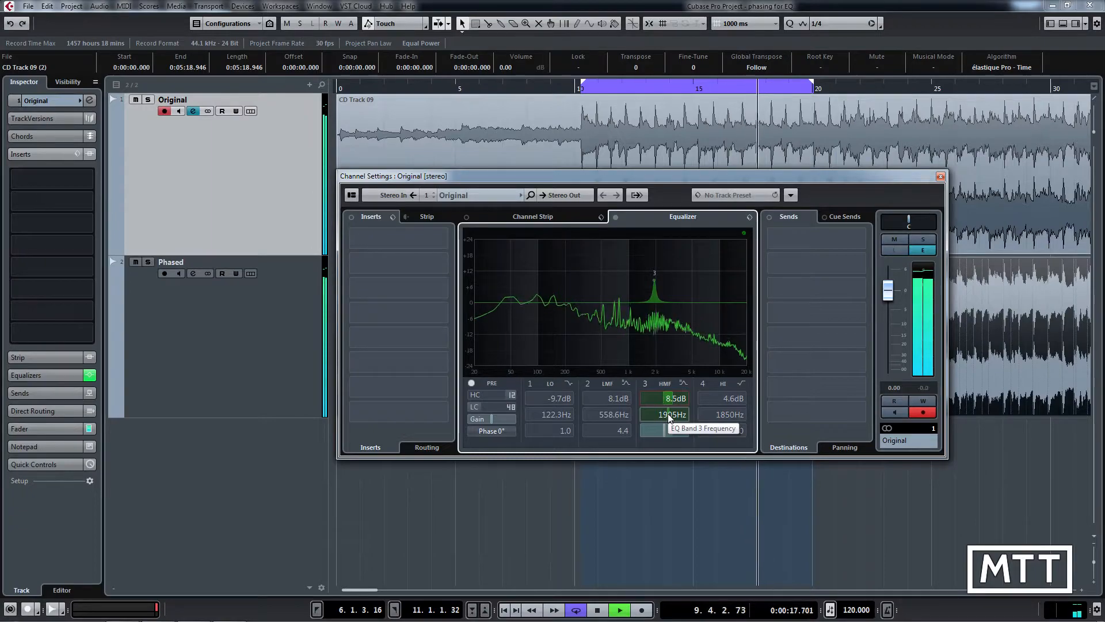
{"action": "mouse_move", "coordinate": [669, 416]}
{"action": "left_mouse_down"}
{"action": "mouse_move", "coordinate": [647, 413]}
{"action": "mouse_move", "coordinate": [663, 420]}
{"action": "left_mouse_up"}
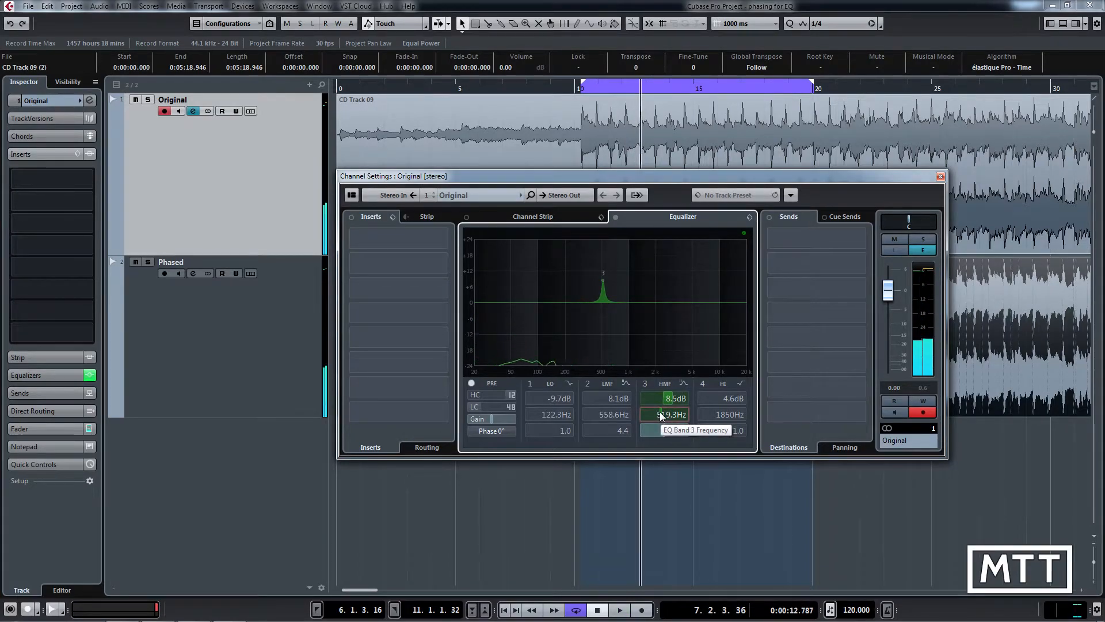
- Set EQ band 3's gain to 10 dB, and reposition its point on the curve to about 462 Hz and 11.8 dB
{"action": "double_click", "coordinate": [670, 401]}
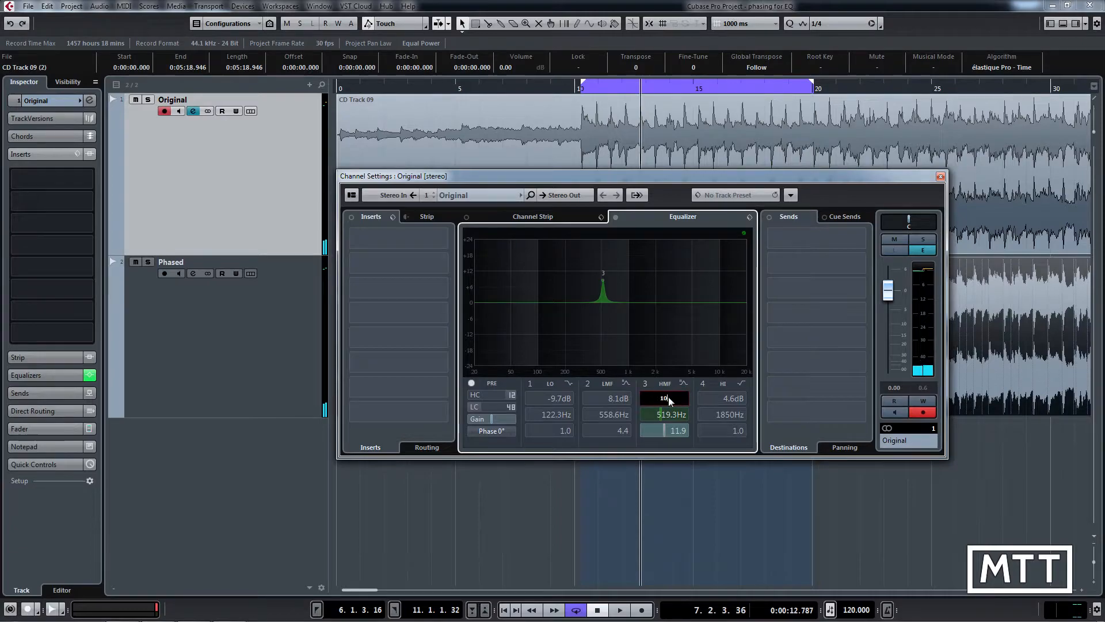
{"action": "type", "text": "10"}
{"action": "key", "text": "Return"}
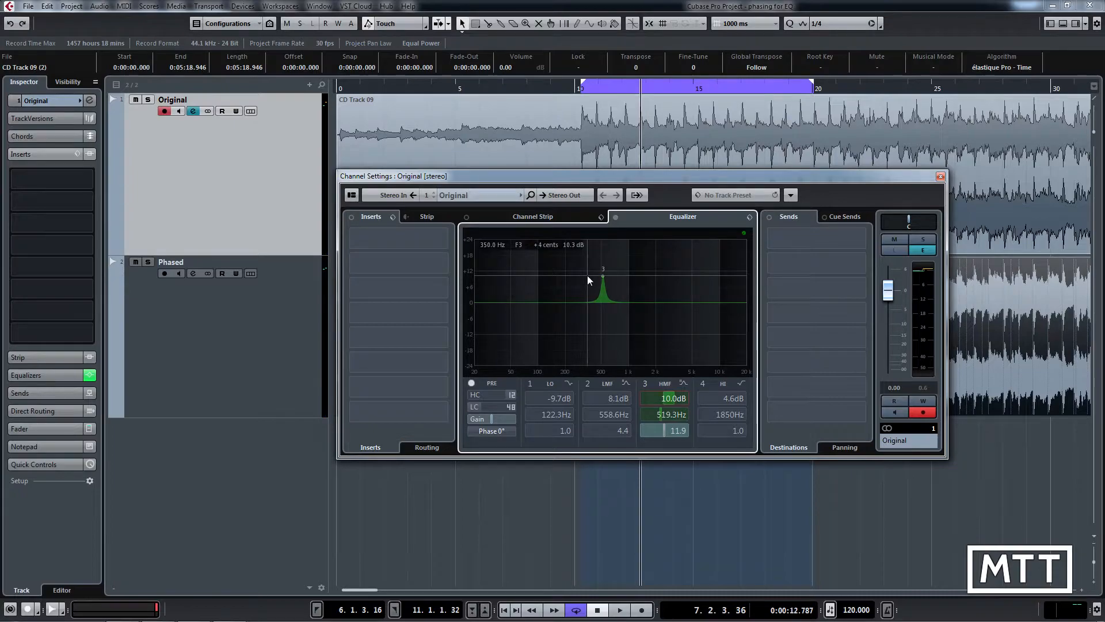
{"action": "left_click_drag", "start_coordinate": [604, 281], "coordinate": [703, 281]}
{"action": "left_click_drag", "start_coordinate": [710, 322], "coordinate": [602, 273]}
{"action": "mouse_move", "coordinate": [601, 277]}
{"action": "left_mouse_down"}
{"action": "mouse_move", "coordinate": [599, 297]}
{"action": "mouse_move", "coordinate": [599, 274]}
{"action": "left_mouse_up"}
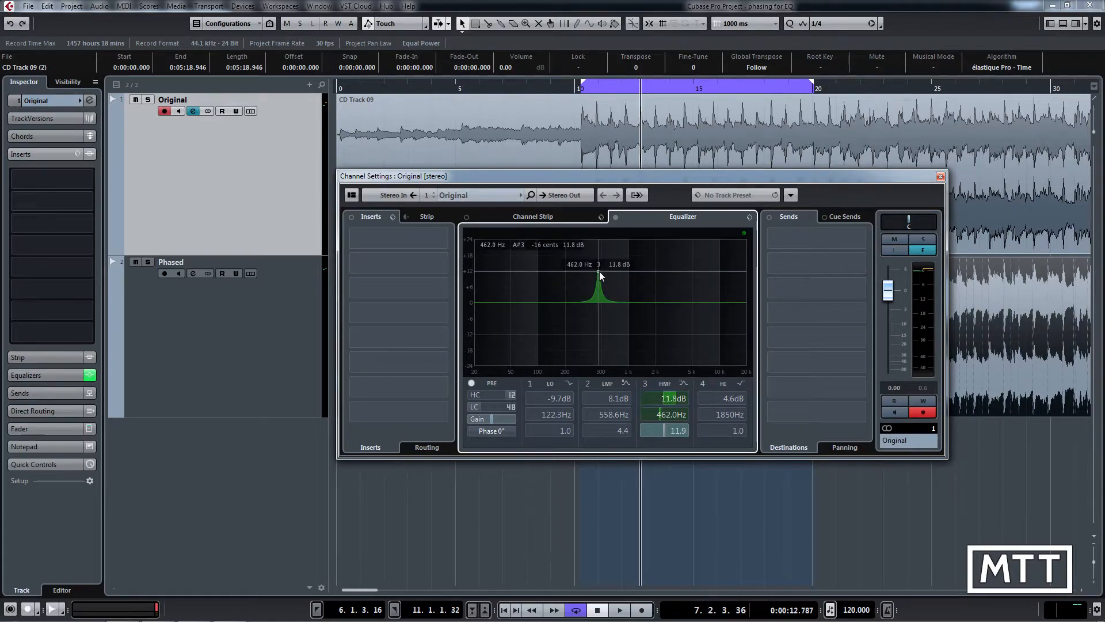
- Play from the loop start while sweeping the band 3 boost up to about 853 Hz and down to about 189 Hz, and stop playback
{"action": "key", "text": "KP_1"}
{"action": "key", "text": "space"}
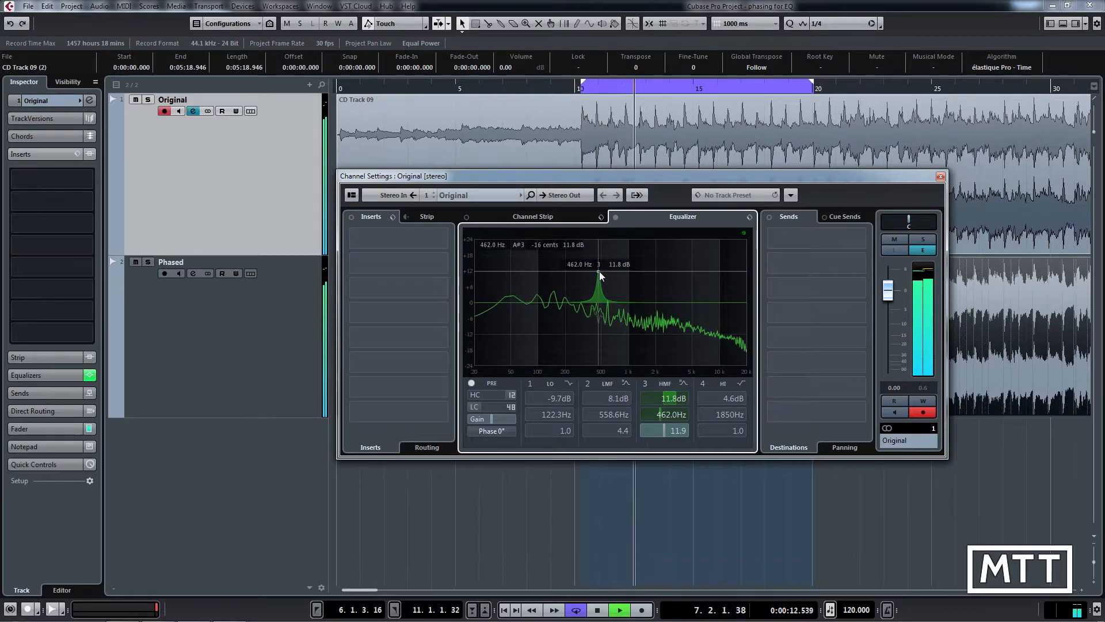
{"action": "left_click_drag", "start_coordinate": [599, 271], "coordinate": [622, 271]}
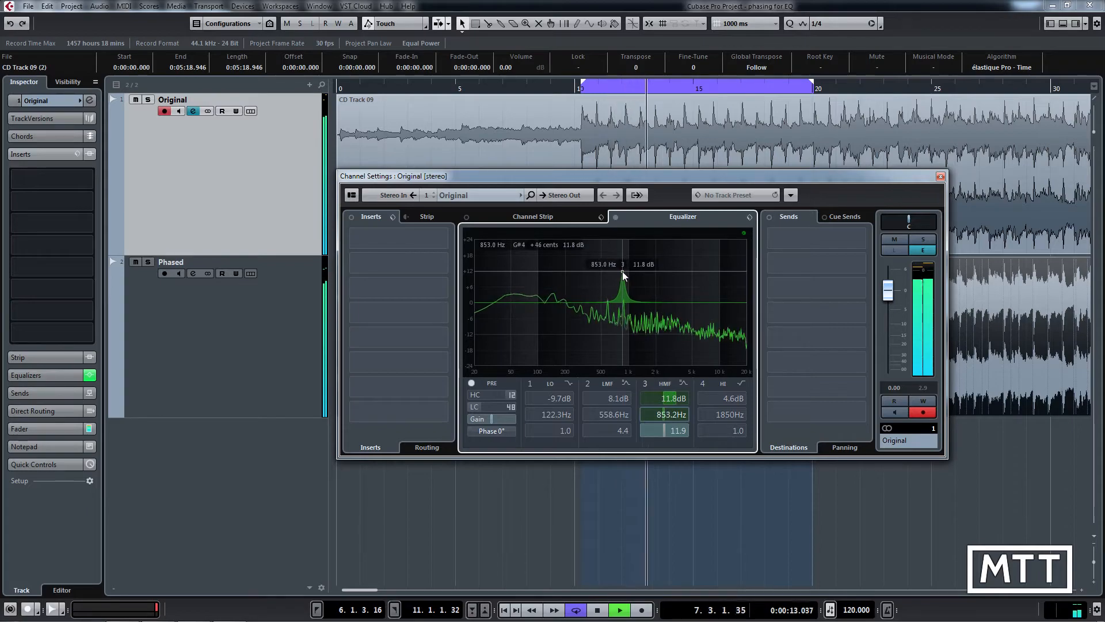
{"action": "left_click_drag", "start_coordinate": [622, 271], "coordinate": [564, 272]}
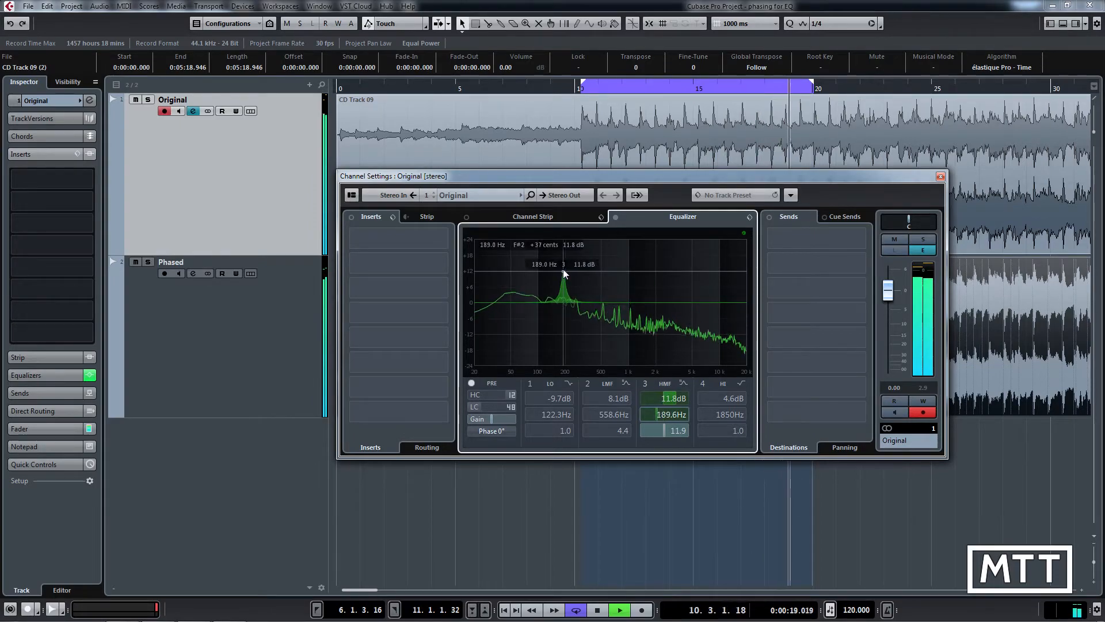
{"action": "key", "text": "space"}
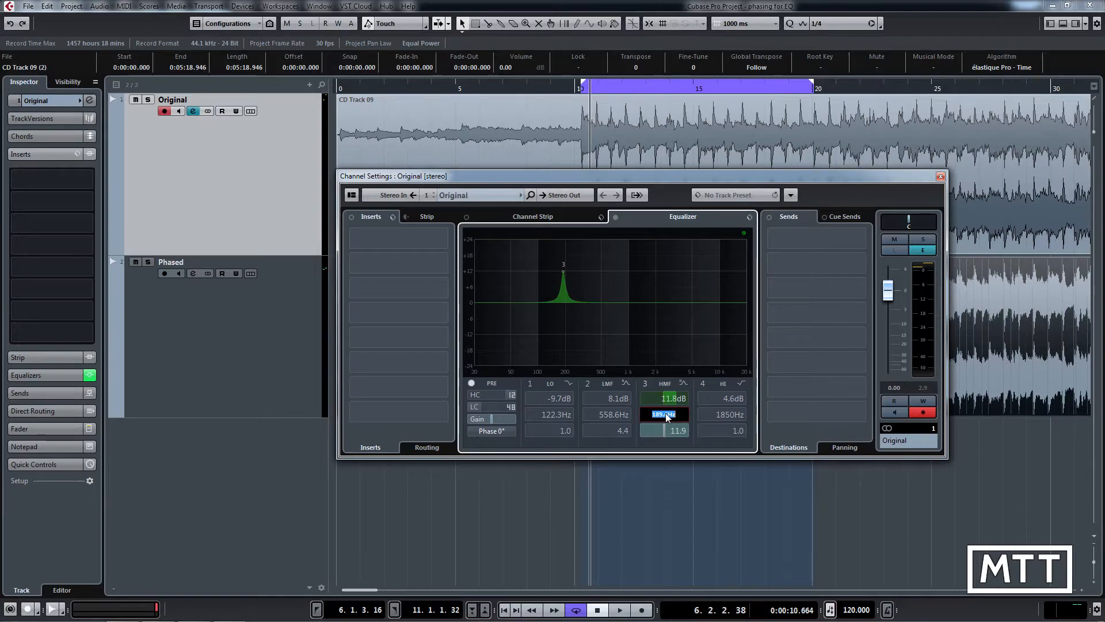
- Set EQ band 3's frequency to 1500 Hz, and with the loop playing set its gain to 12 dB
{"action": "type", "text": "1500"}
{"action": "key", "text": "Return"}
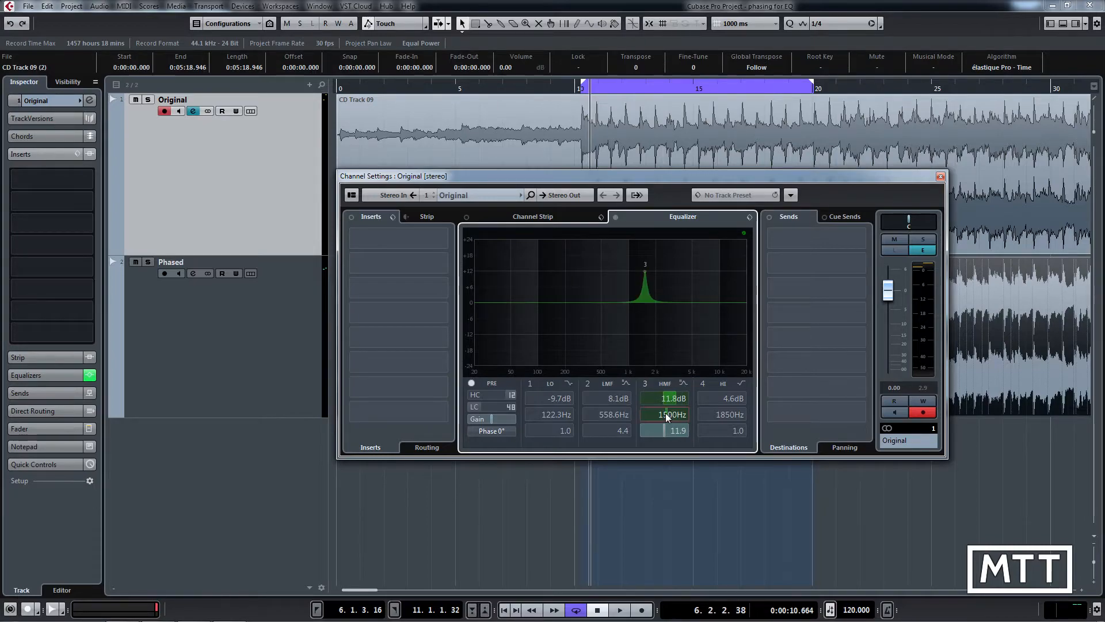
{"action": "key", "text": "space"}
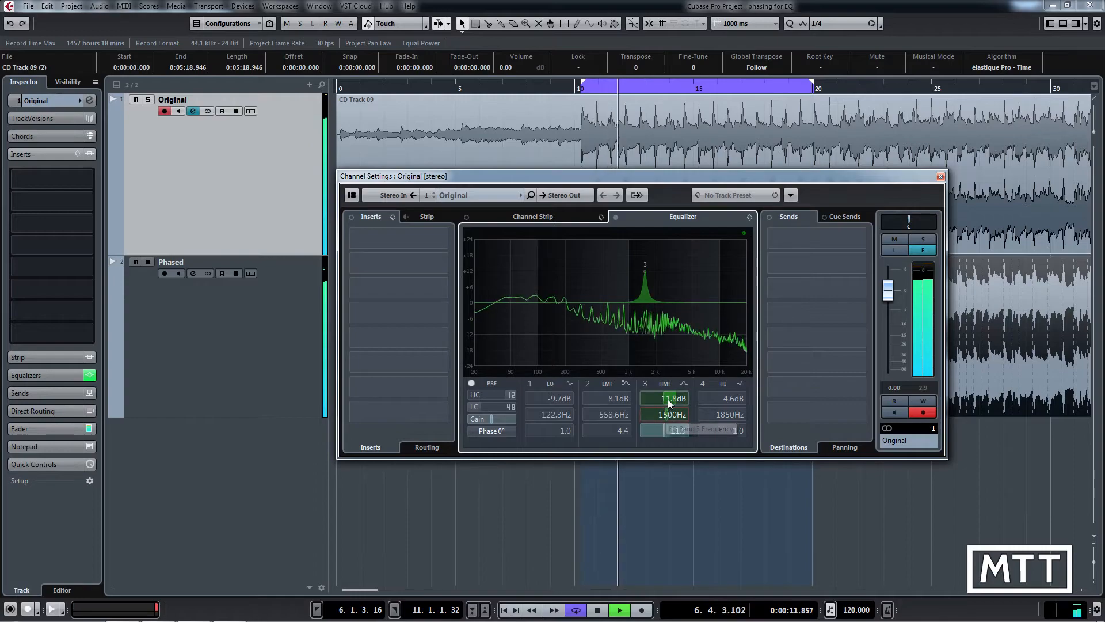
{"action": "double_click", "coordinate": [668, 401]}
{"action": "type", "text": "12"}
{"action": "key", "text": "Return"}
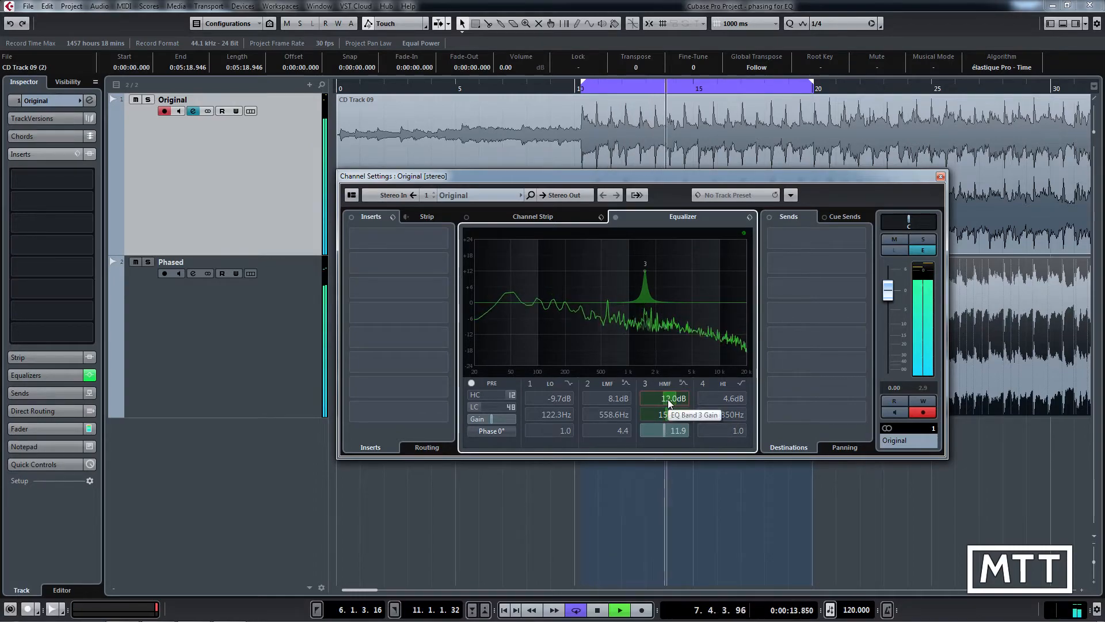
- Alternate EQ band 3's gain between -12 and 12 dB during playback, ending on -12 dB, and stop playback
{"action": "double_click", "coordinate": [668, 399]}
{"action": "type", "text": "-12"}
{"action": "key", "text": "Return"}
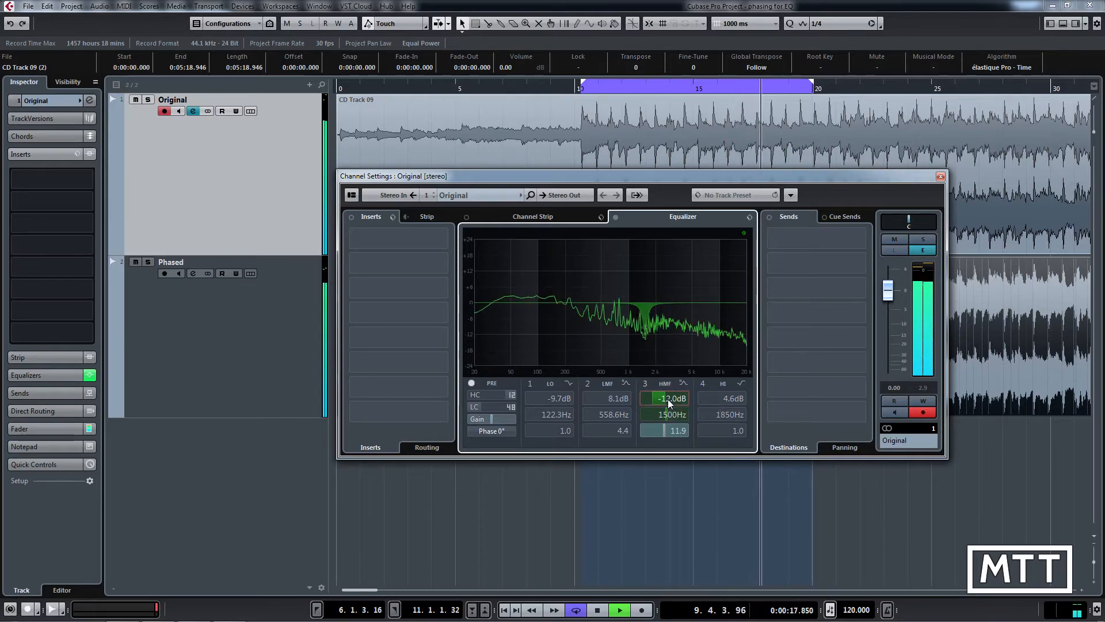
{"action": "double_click", "coordinate": [668, 399]}
{"action": "type", "text": "12"}
{"action": "key", "text": "Return"}
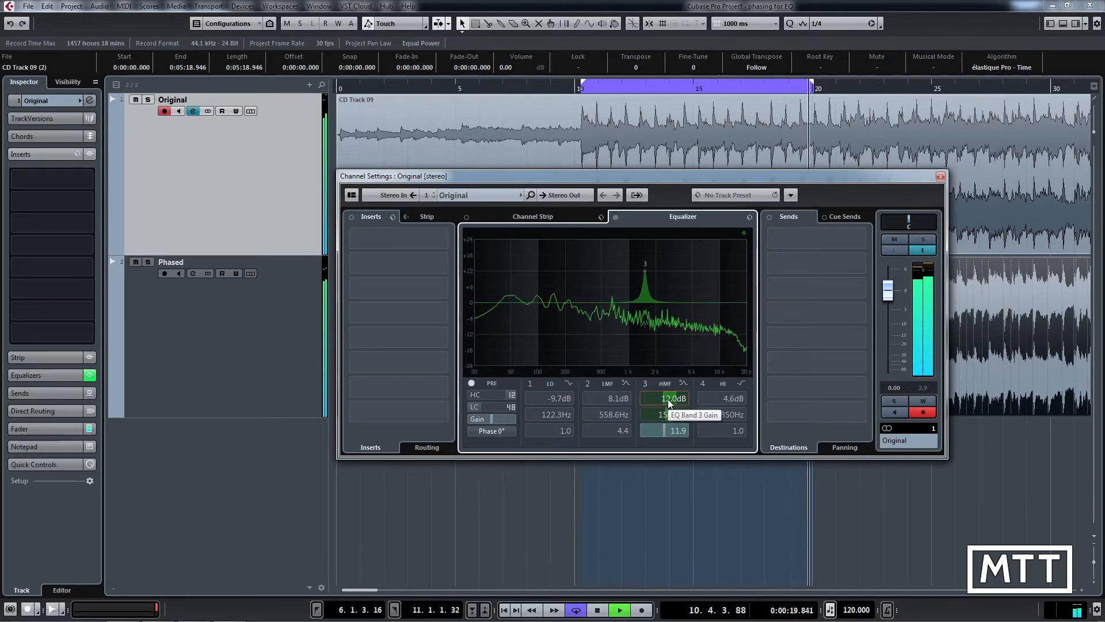
{"action": "double_click", "coordinate": [667, 398]}
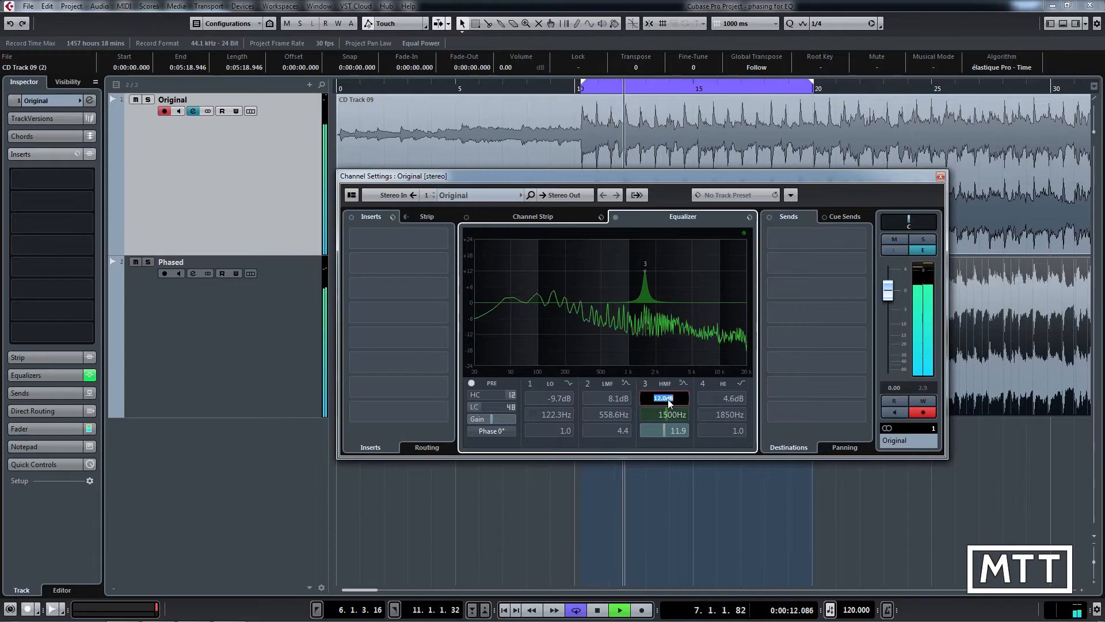
{"action": "type", "text": "-12"}
{"action": "key", "text": "Return"}
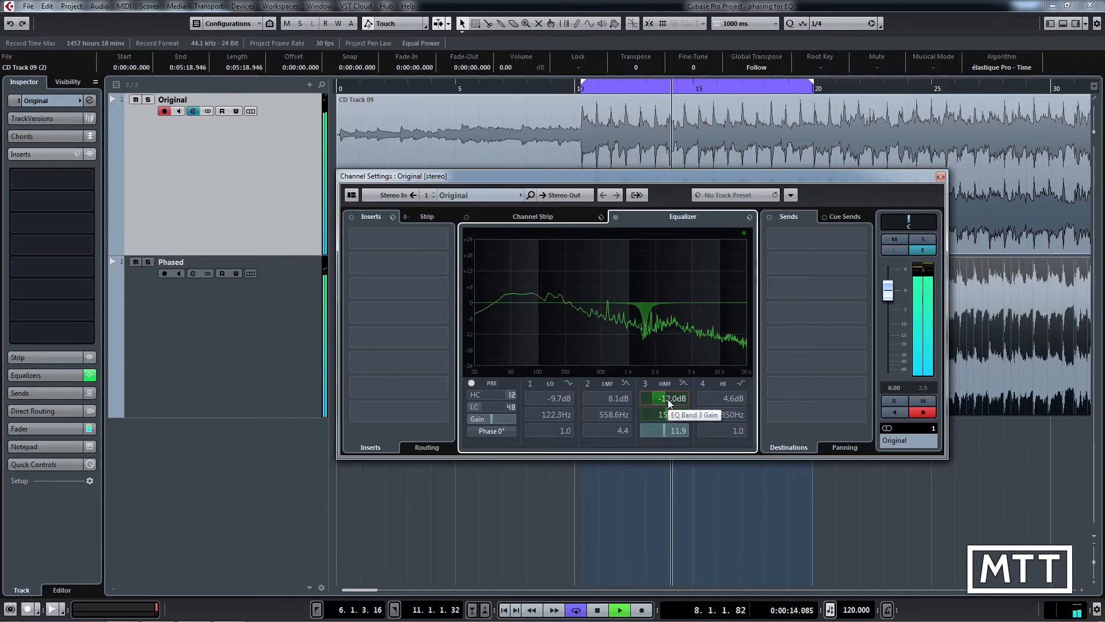
{"action": "key", "text": "space"}
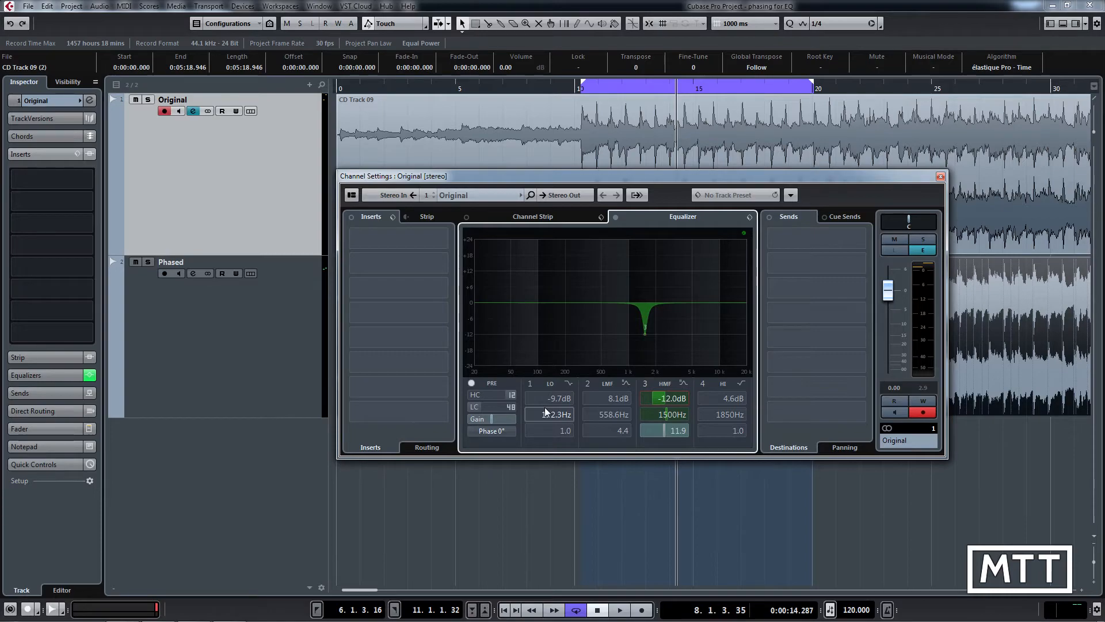
- Replay the loop from its start while adjusting EQ band 3's gain to 9.5 dB, then stop playback and deactivate the band
{"action": "key", "text": "KP_1"}
{"action": "key", "text": "space"}
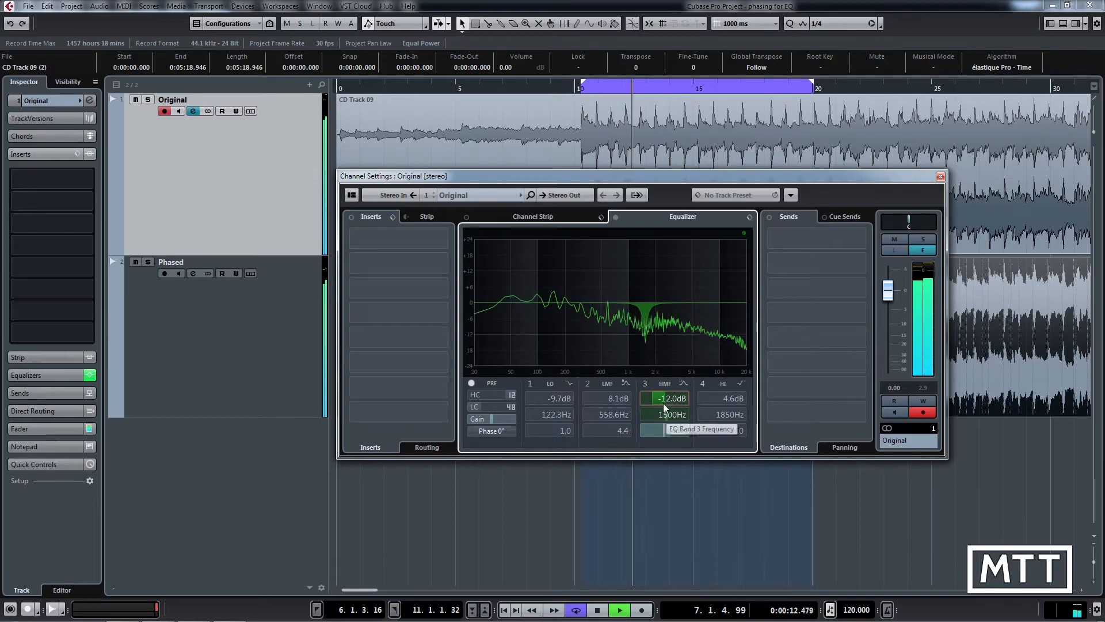
{"action": "left_click_drag", "start_coordinate": [654, 397], "coordinate": [765, 399]}
{"action": "key", "text": "space"}
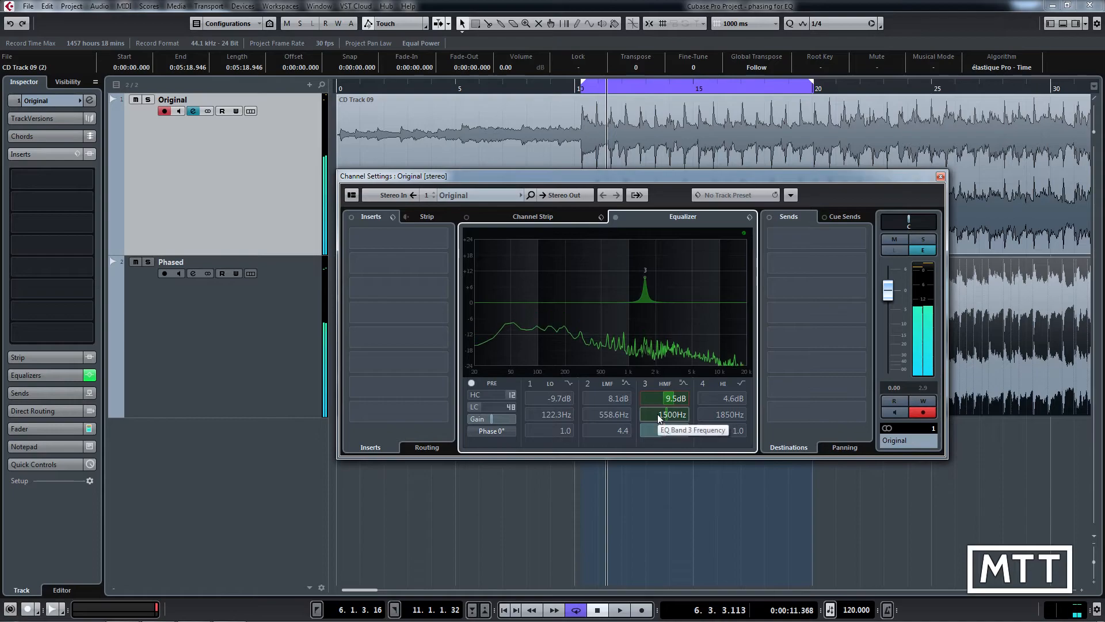
{"action": "left_click", "coordinate": [644, 383]}
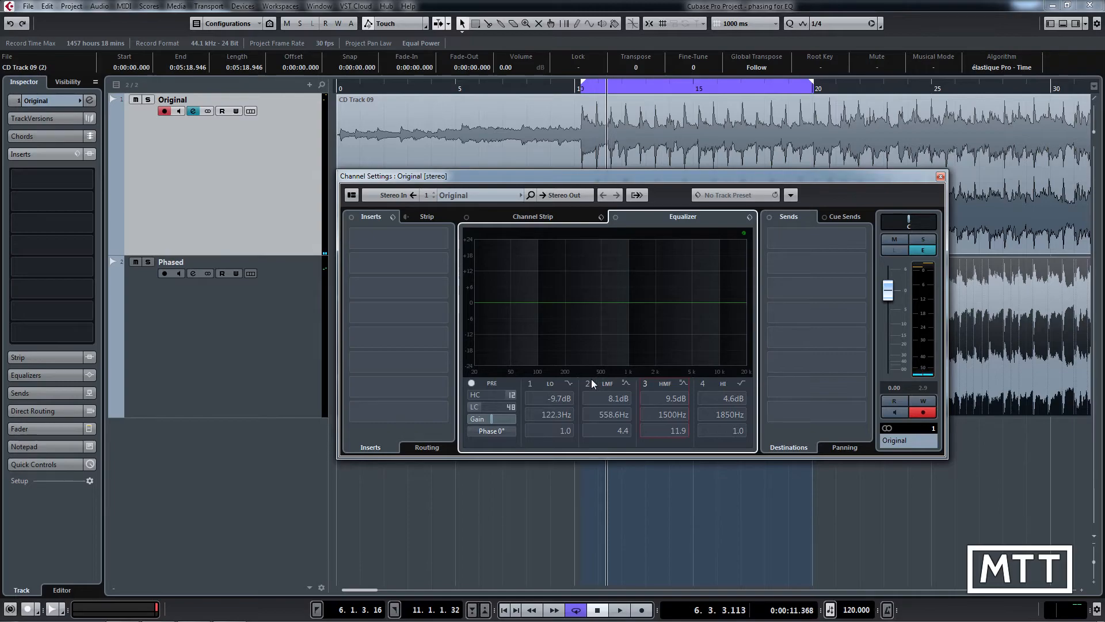
- Insert the BitCrusher distortion effect in the Original channel's first insert slot and move the plug-in window aside
{"action": "left_click", "coordinate": [413, 237]}
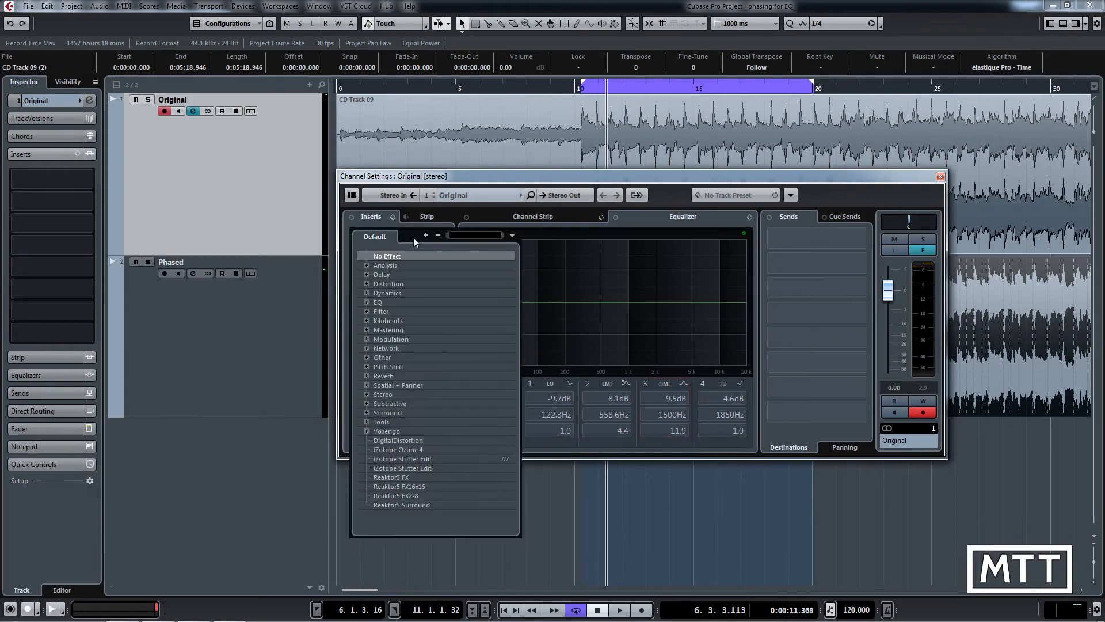
{"action": "left_click", "coordinate": [366, 284]}
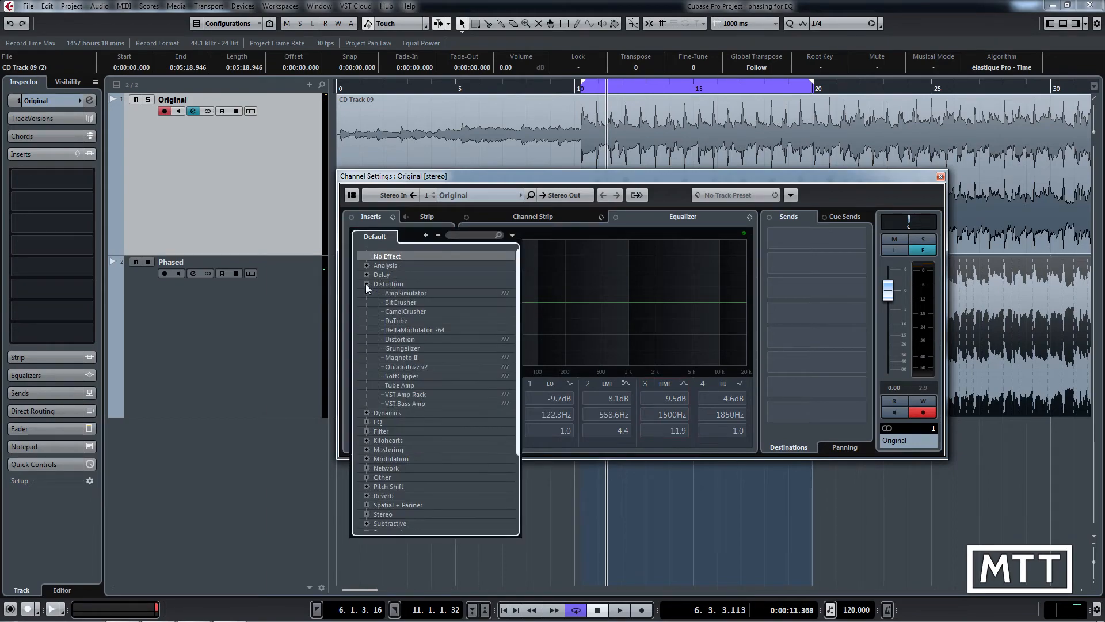
{"action": "left_click", "coordinate": [398, 302]}
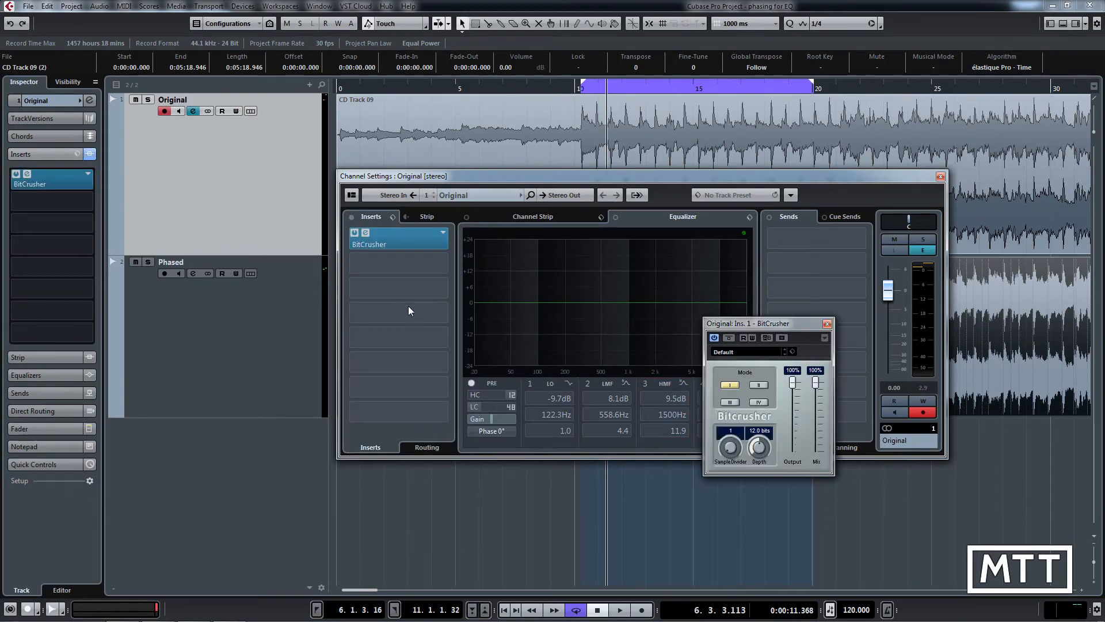
{"action": "left_click_drag", "start_coordinate": [734, 327], "coordinate": [810, 341]}
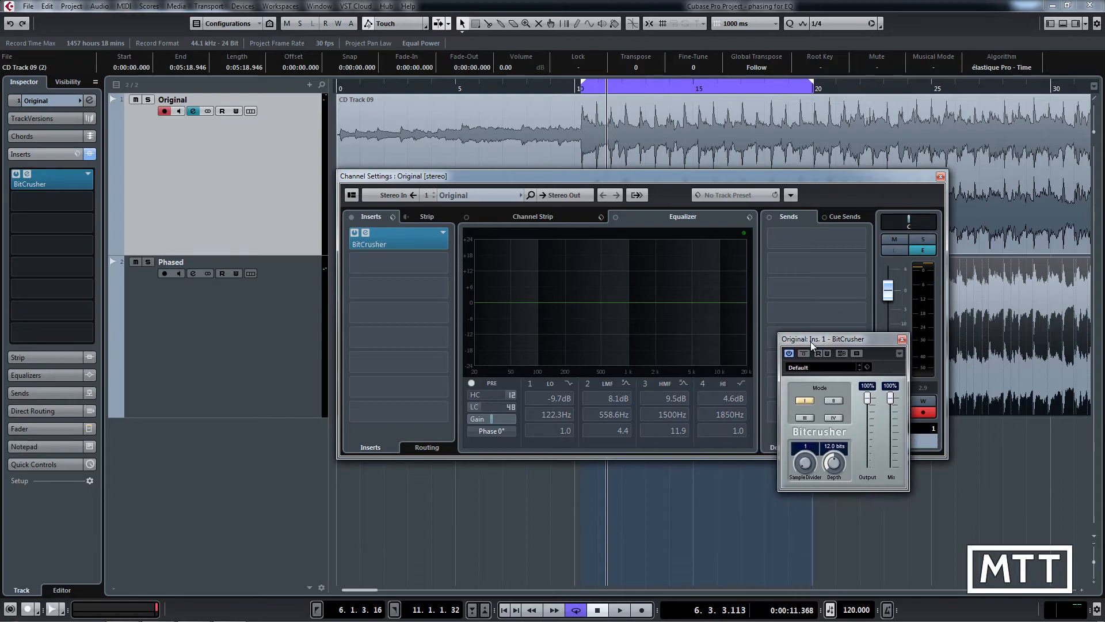
- Play from the loop start with BitCrusher's depth at 24 bits, lower the depth gradually to 0 bits, and stop playback
{"action": "key", "text": "KP_1"}
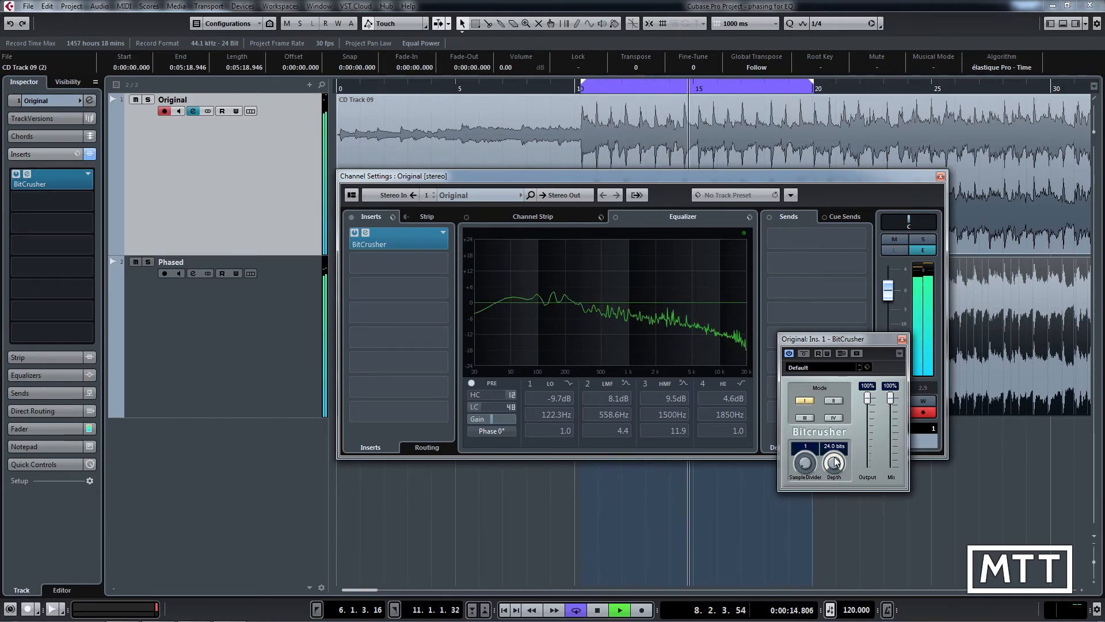
{"action": "left_click_drag", "start_coordinate": [835, 453], "coordinate": [832, 513]}
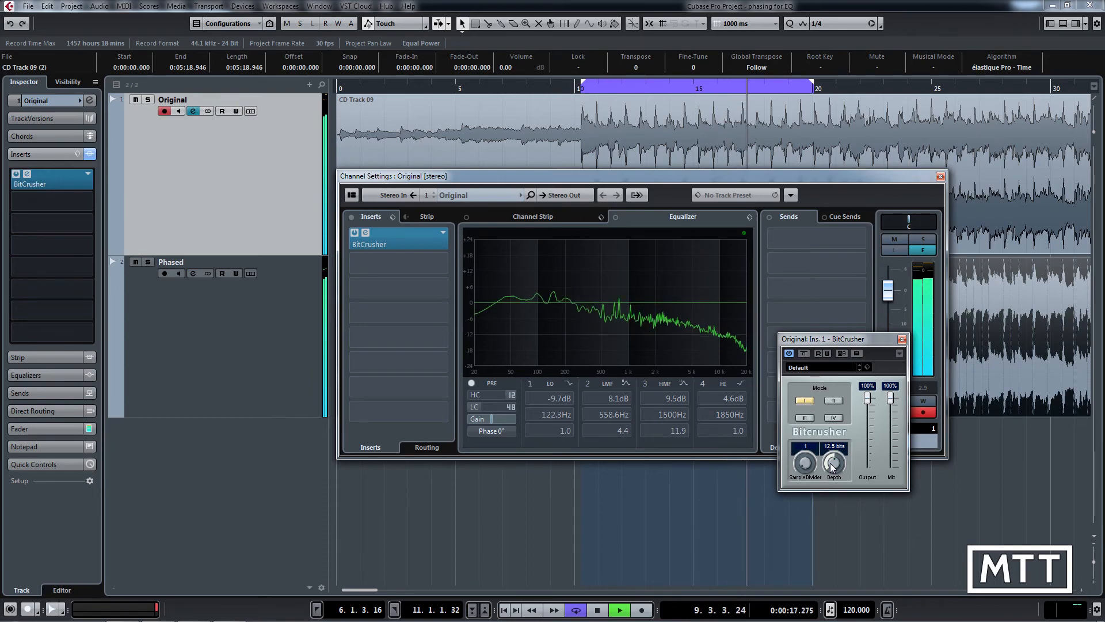
{"action": "left_click_drag", "start_coordinate": [834, 461], "coordinate": [836, 477]}
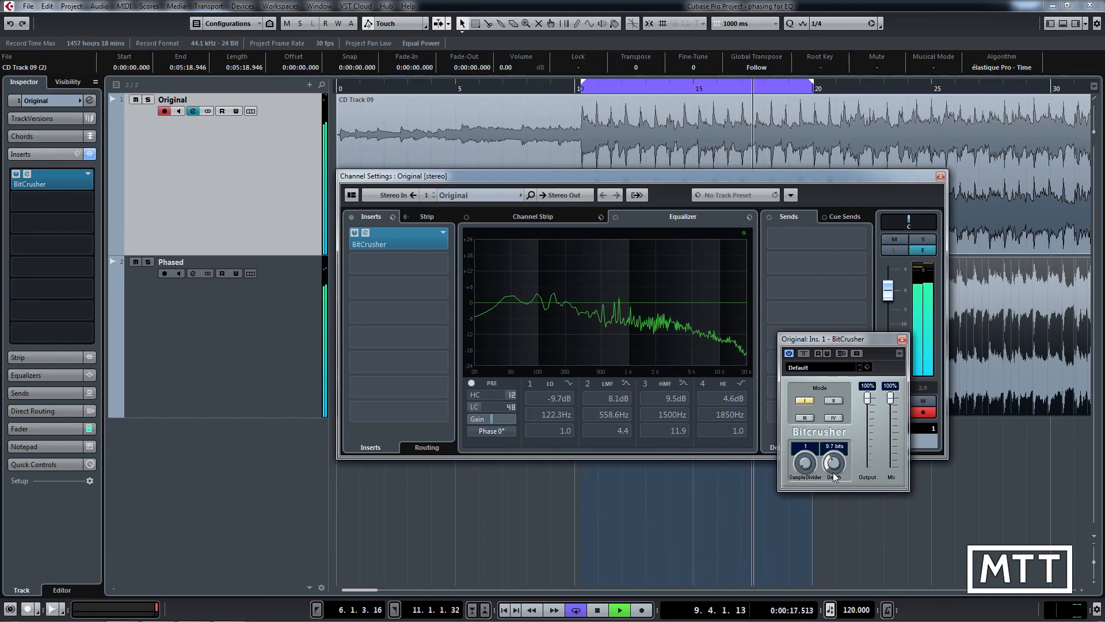
{"action": "scroll", "coordinate": [835, 478], "scroll_direction": "down", "scroll_amount": 3}
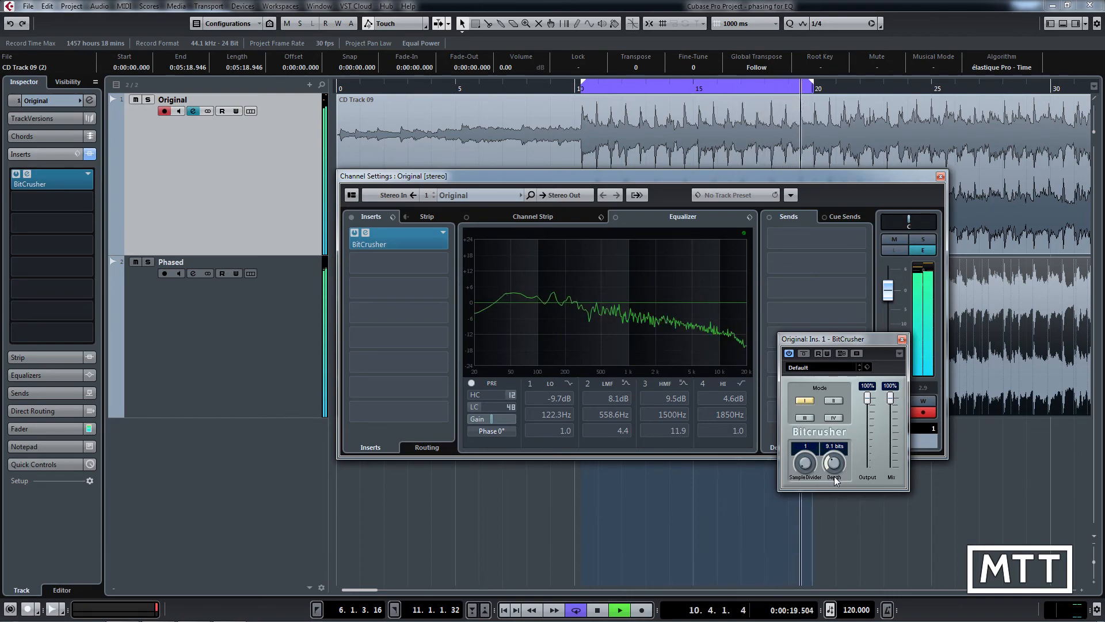
{"action": "left_click_drag", "start_coordinate": [835, 482], "coordinate": [834, 502]}
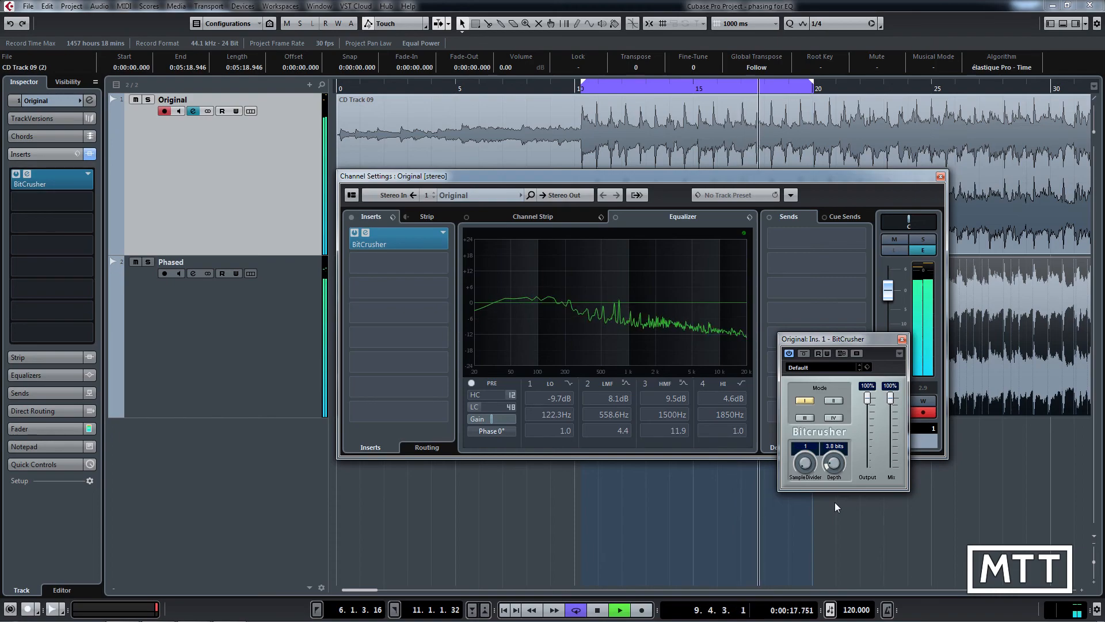
{"action": "left_click_drag", "start_coordinate": [835, 501], "coordinate": [837, 527]}
{"action": "key", "text": "space"}
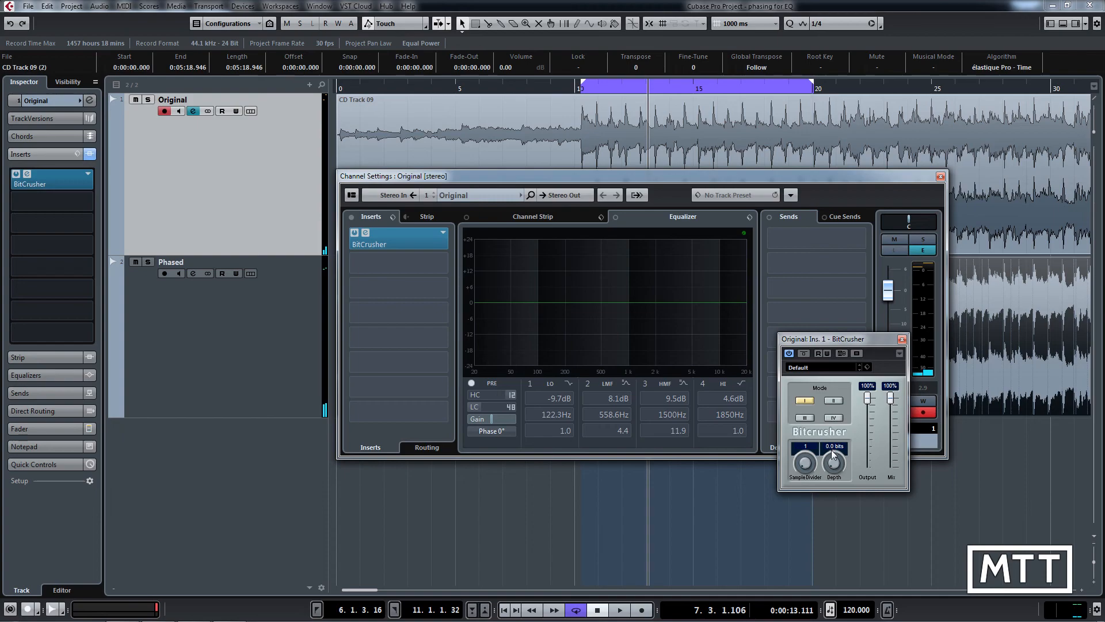
- Raise BitCrusher's depth to between 5 and 6 bits, audition the loop with it and stop playback
{"action": "left_click_drag", "start_coordinate": [836, 466], "coordinate": [835, 435]}
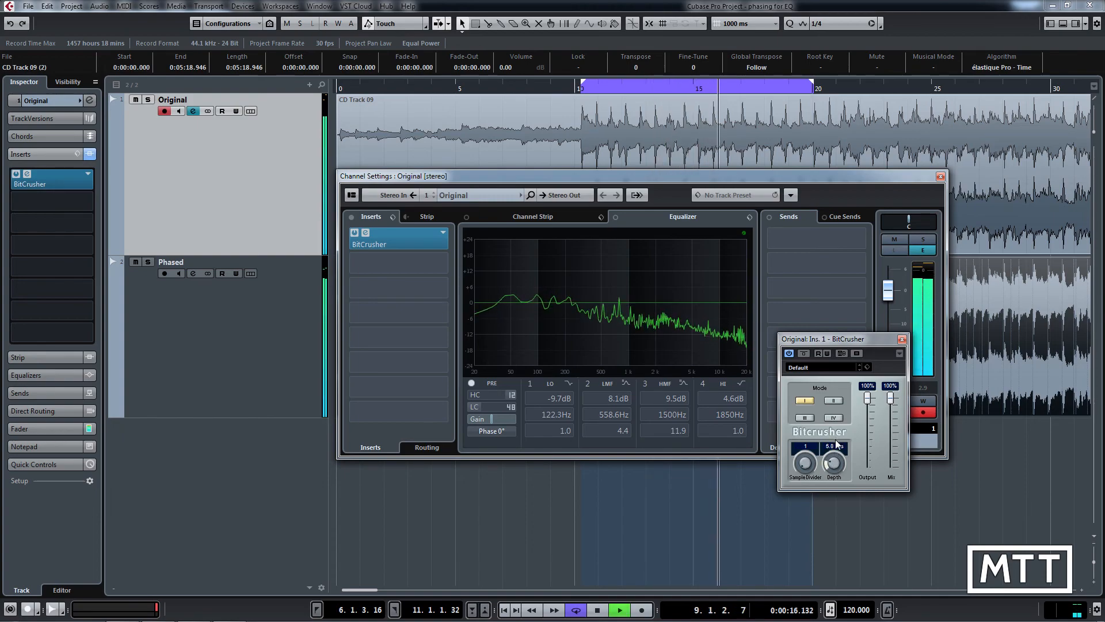
{"action": "key", "text": "space"}
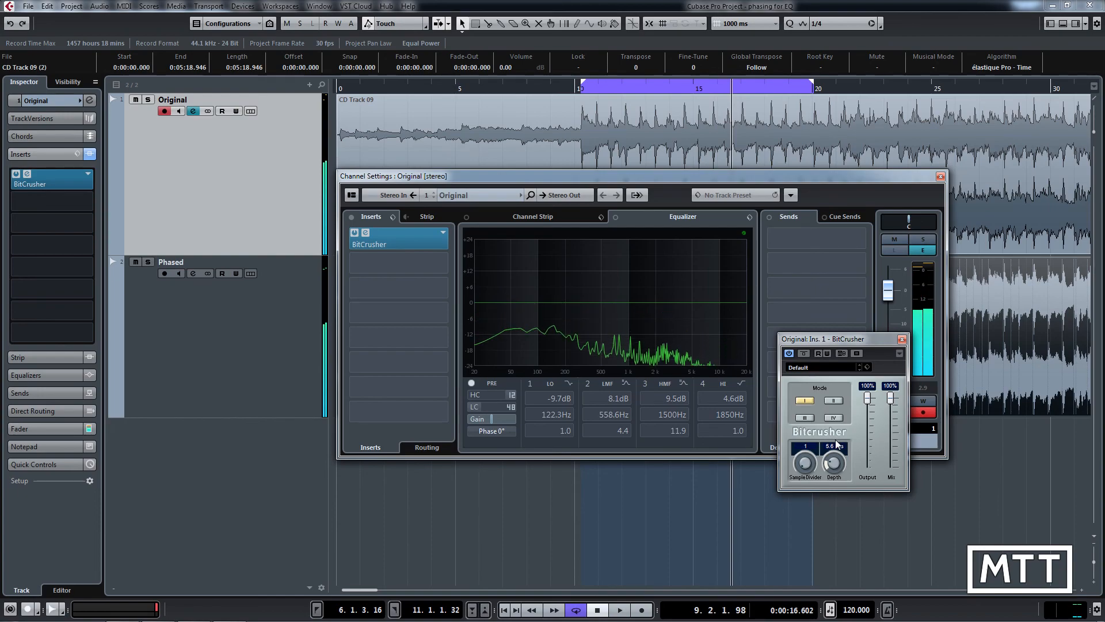